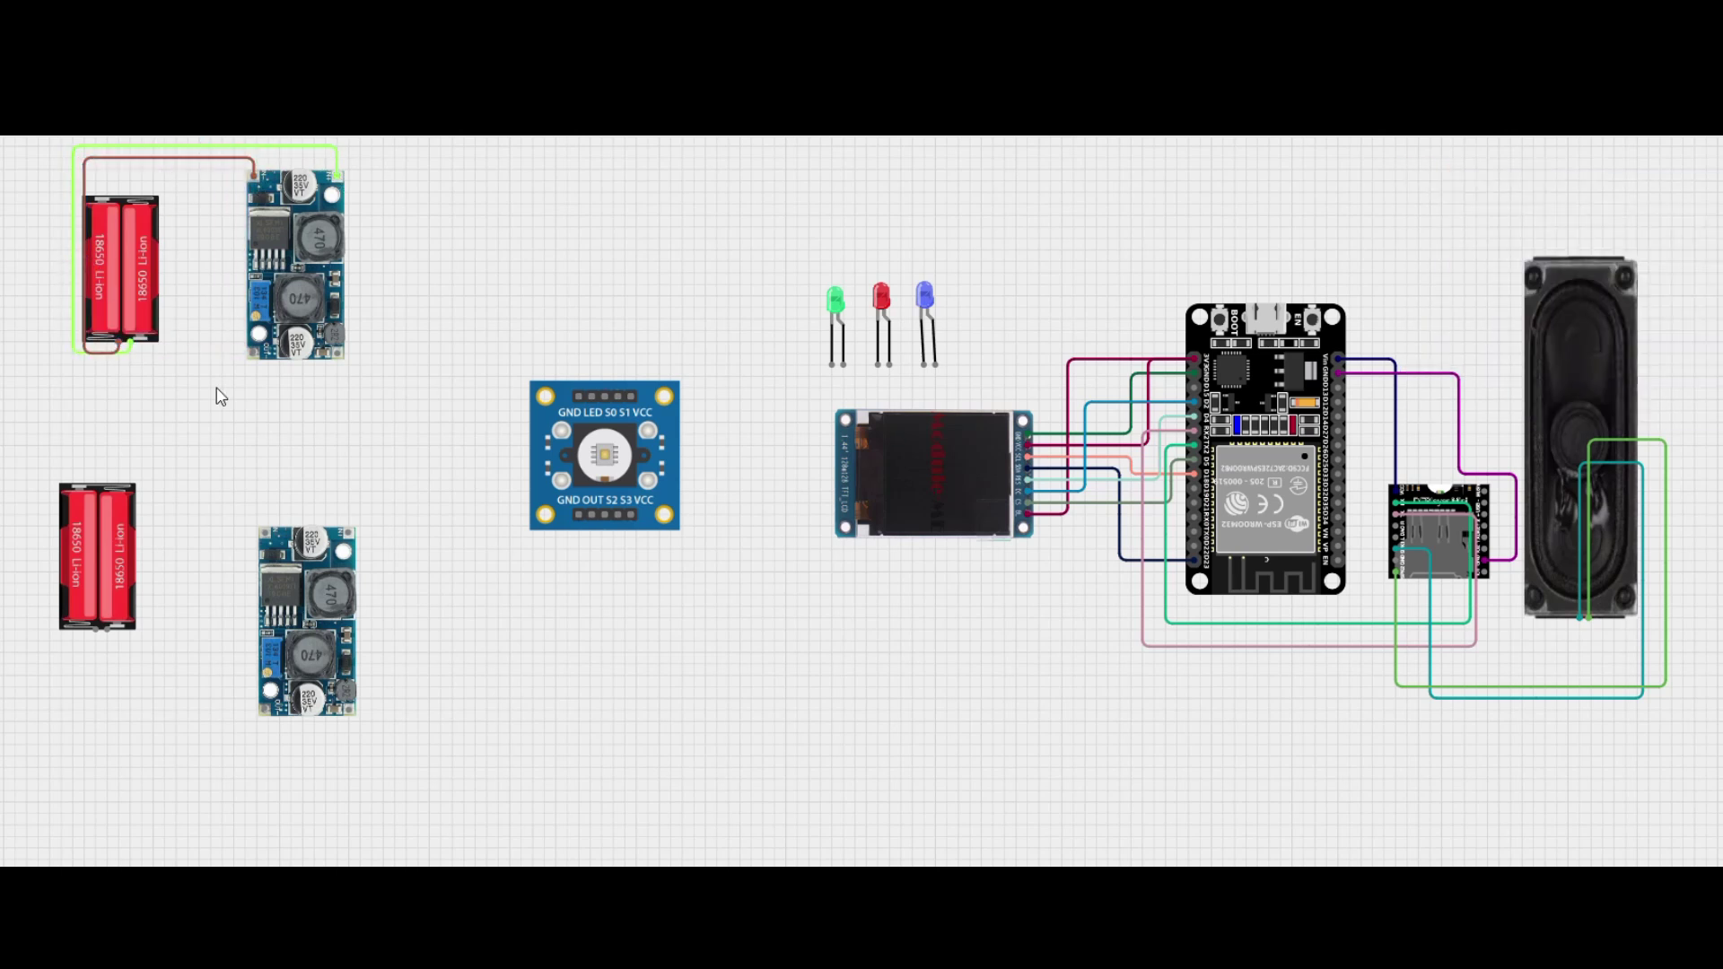
- Run purple and dark-blue wires from the upper converter output to the ESP32 power pins
left_click(253, 352)
left_click(1327, 377)
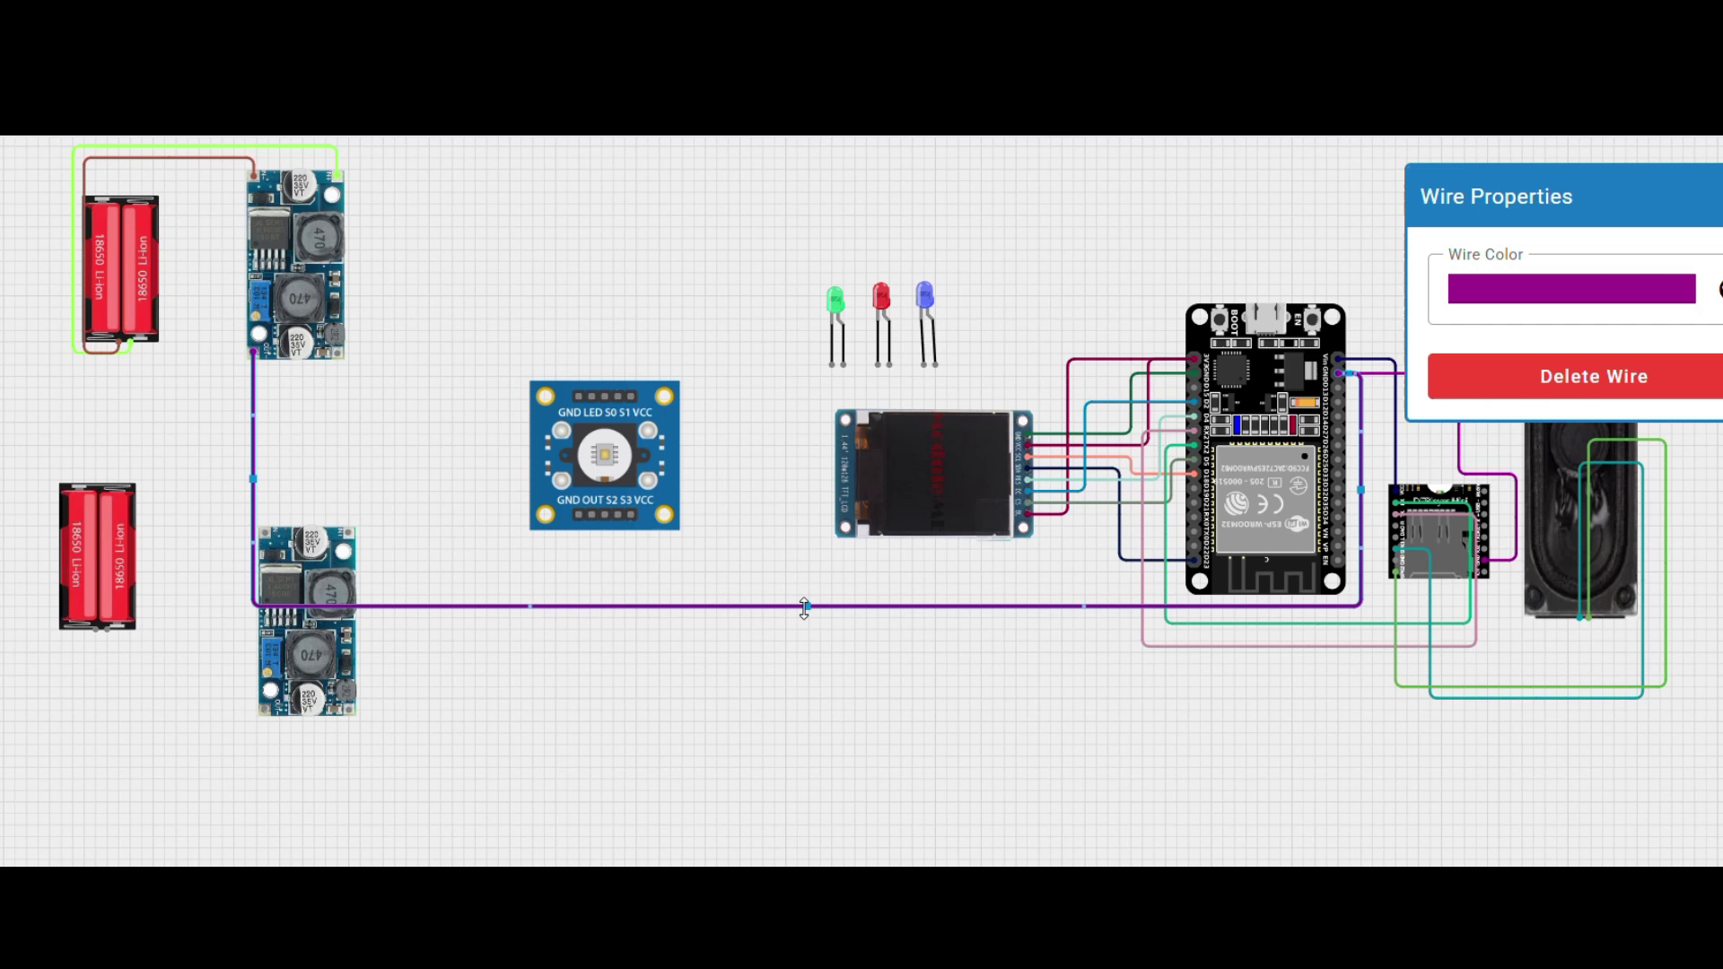
left_click_drag(804, 604, 801, 199)
left_click(339, 357)
left_click(1336, 359)
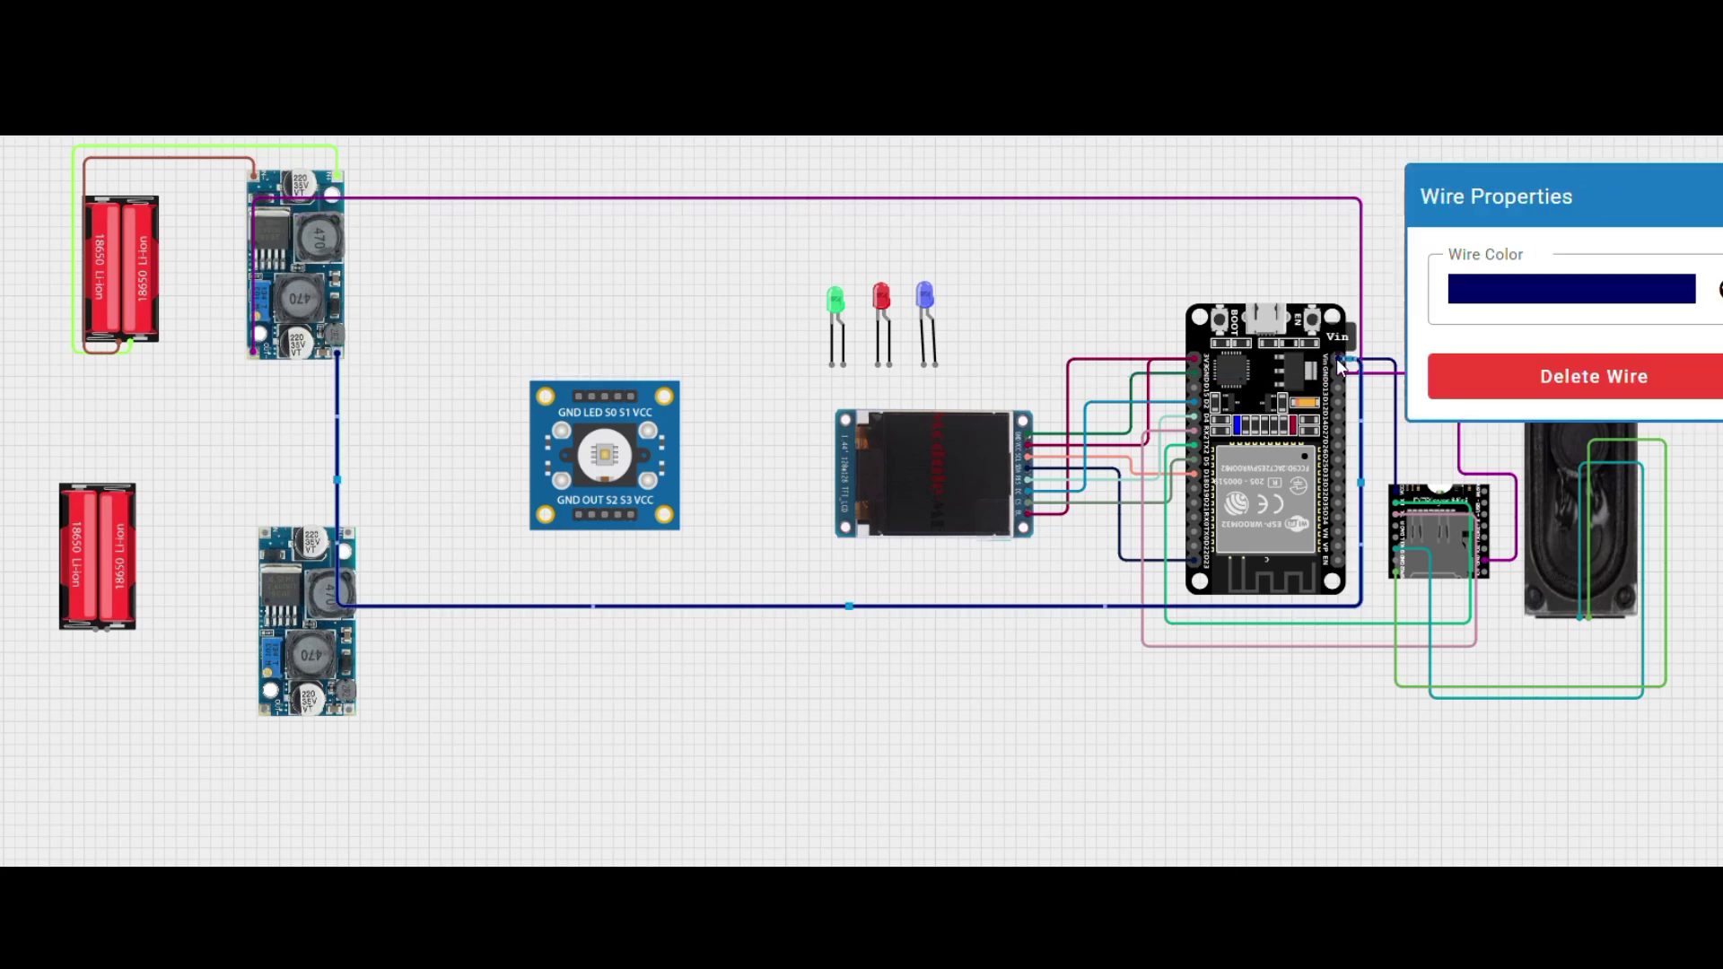
left_click_drag(851, 613, 855, 220)
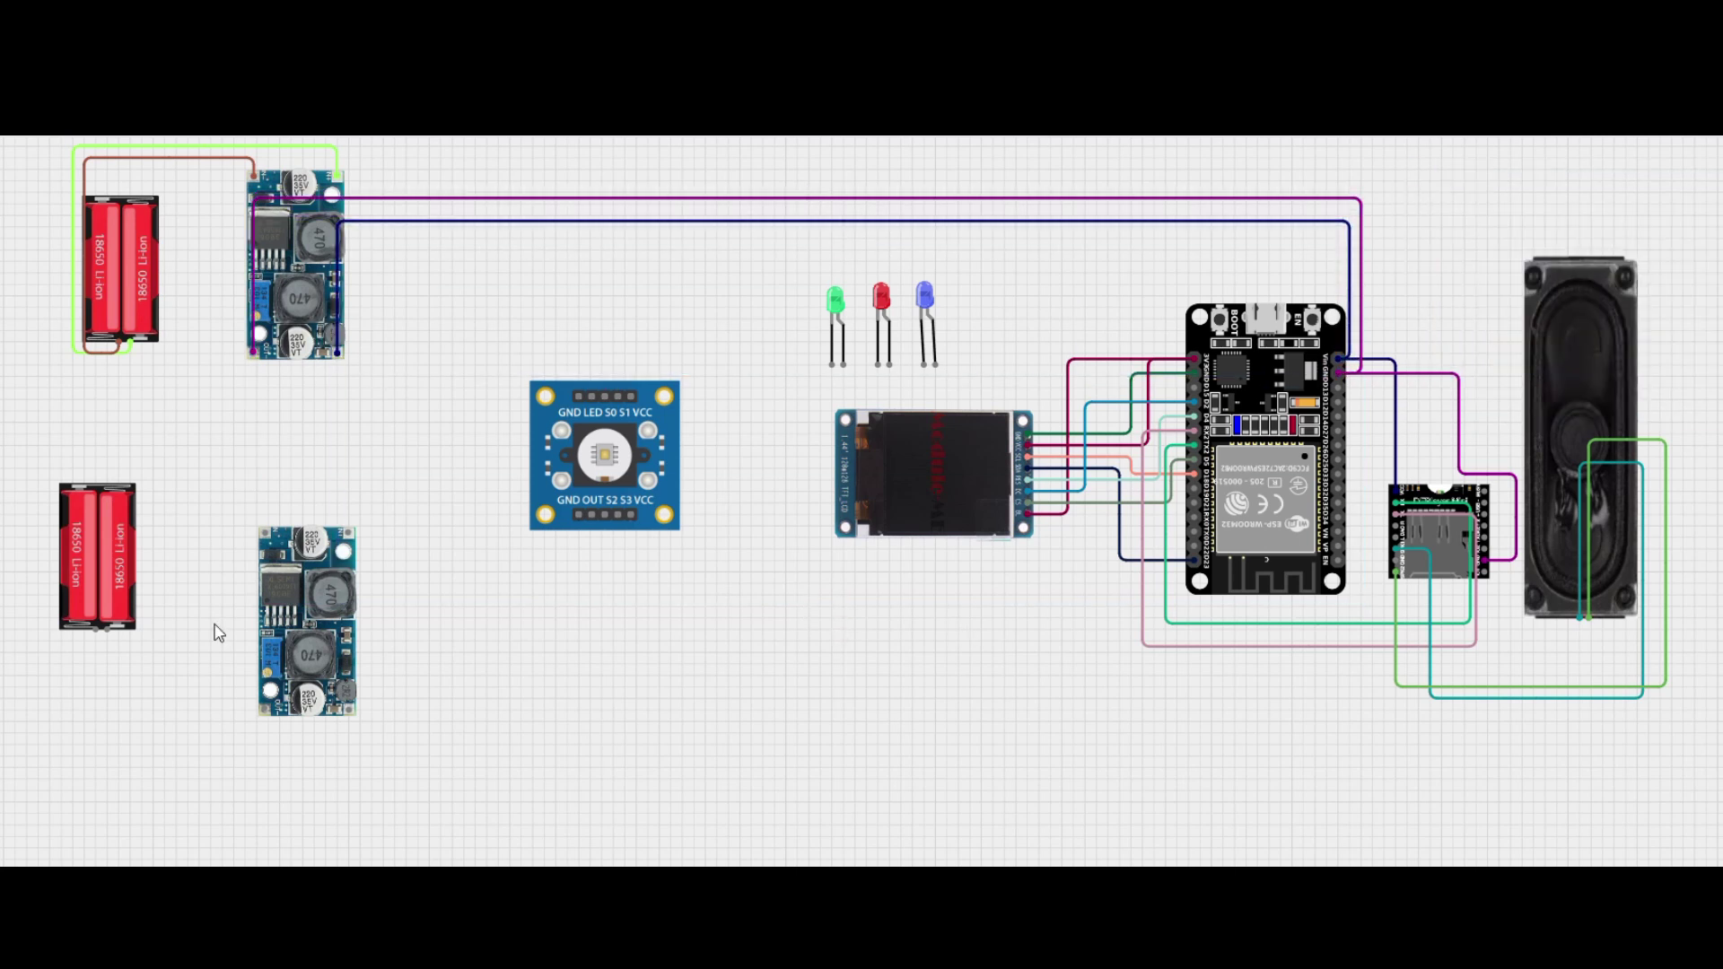
- Connect the lower battery pack to the lower converter's input
left_click(101, 630)
left_click(263, 638)
left_click(341, 553)
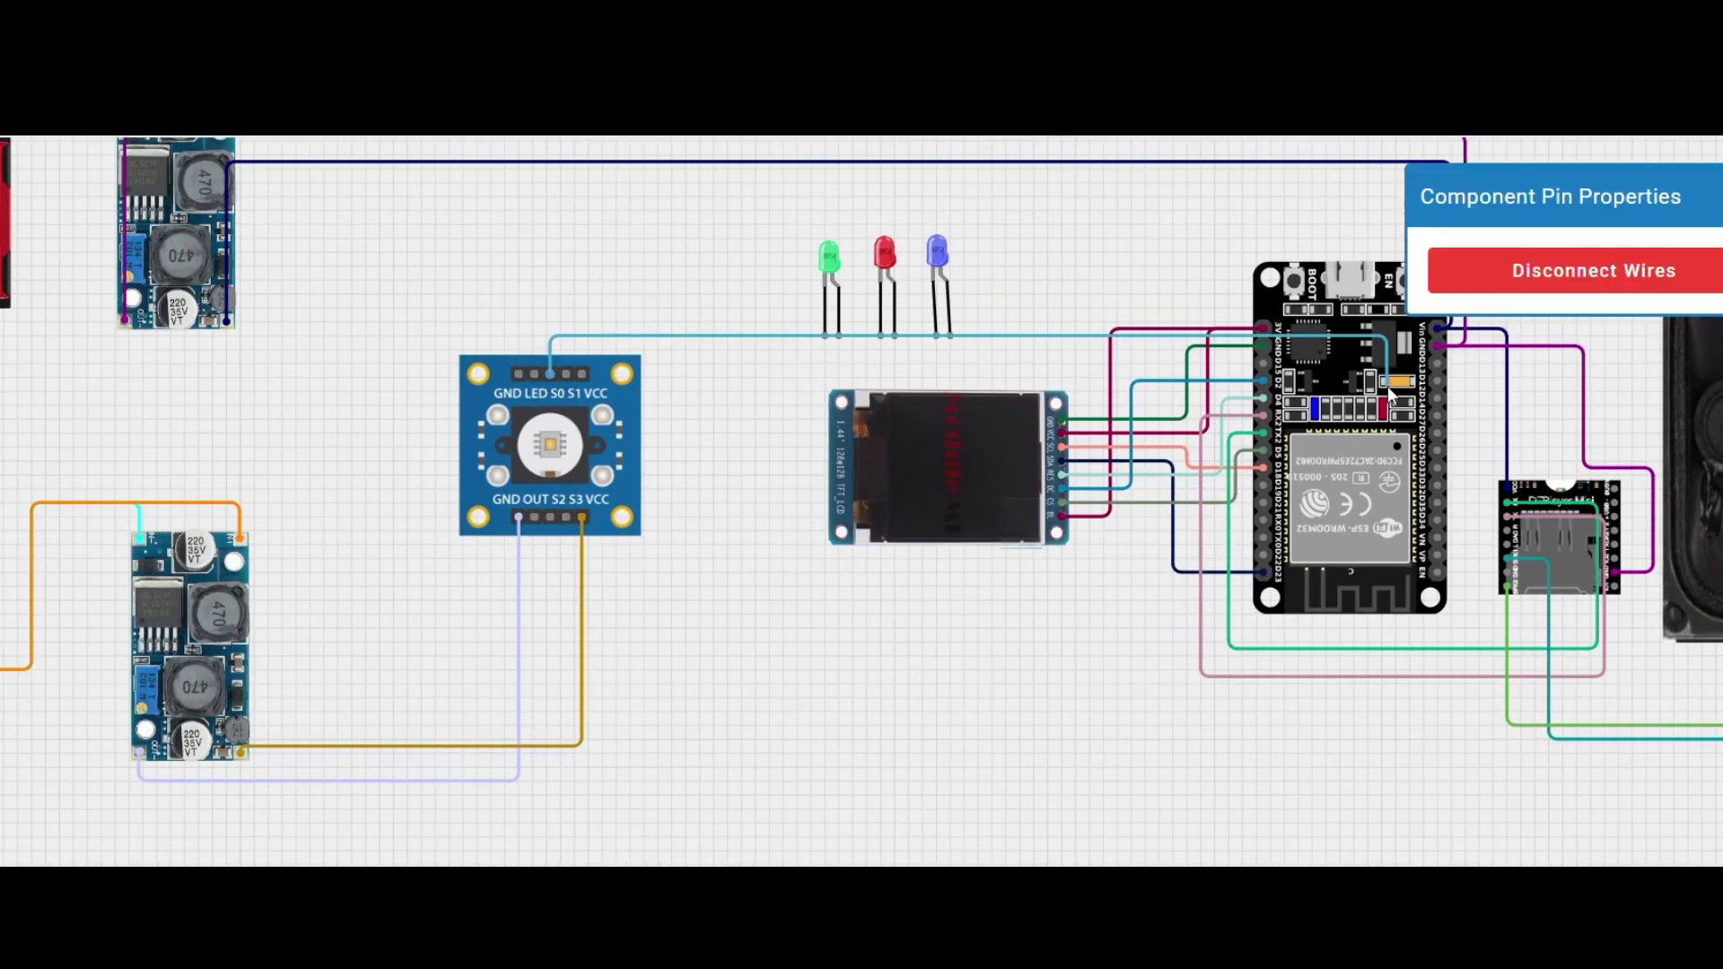
- Wire sensor pins S0 and S1 to the ESP32, routing the light-green S1 wire above the LEDs
left_click(1436, 362)
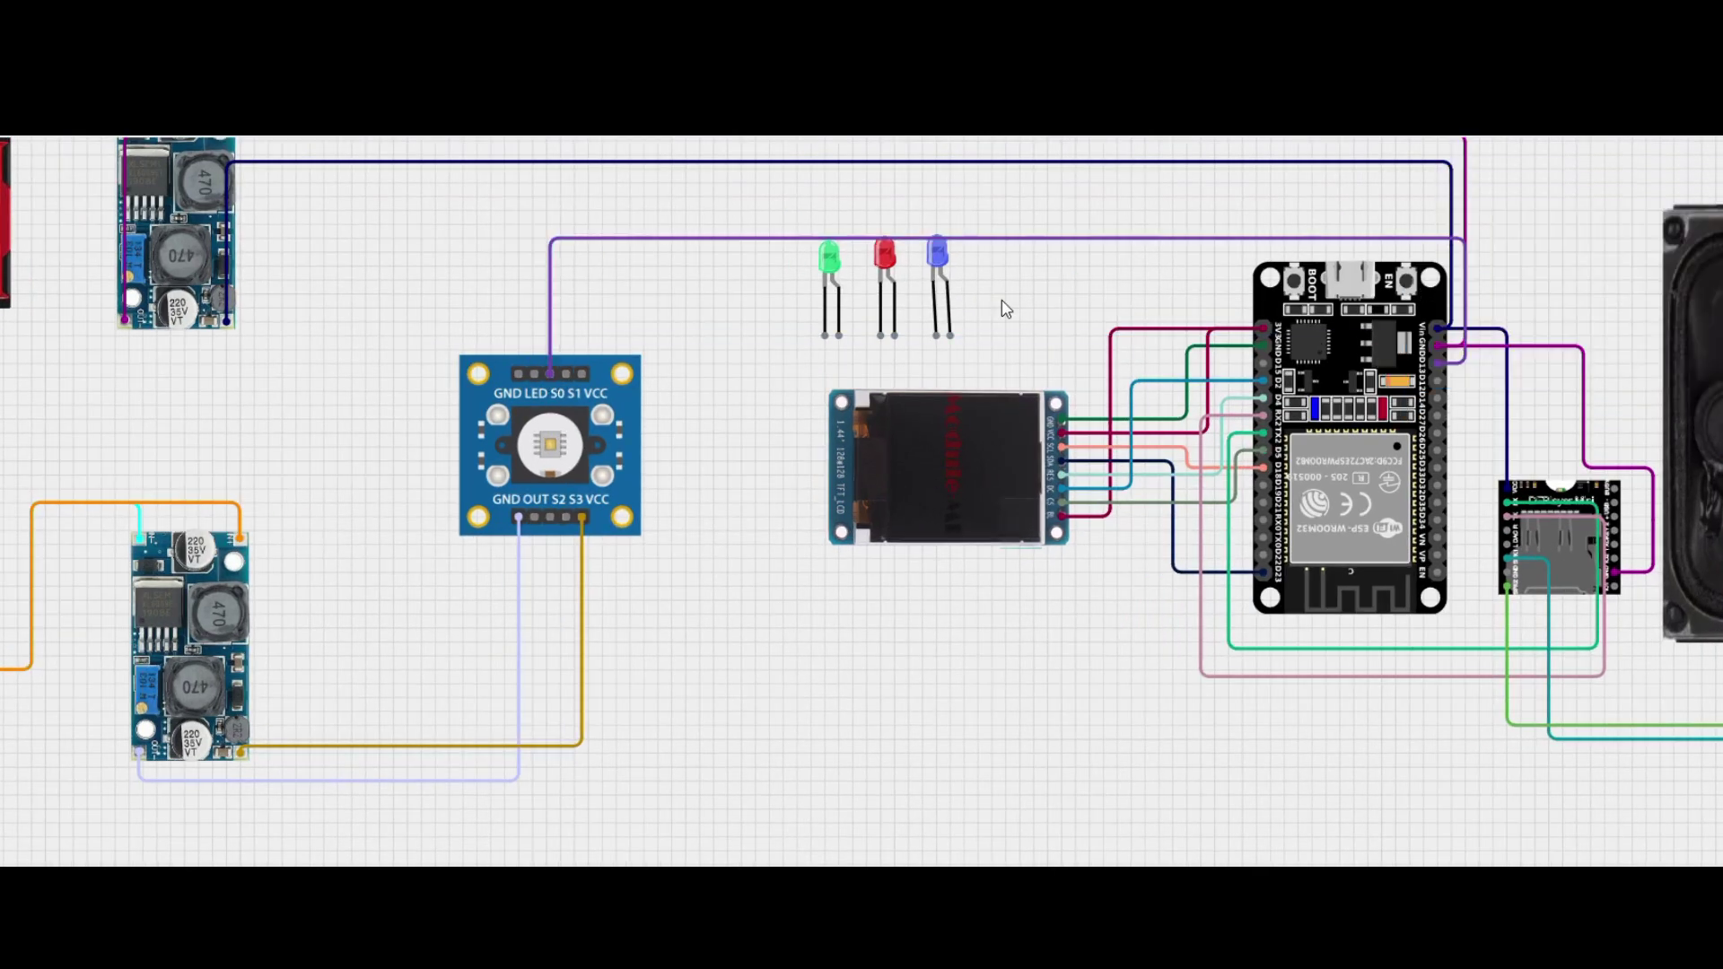
left_click(1032, 241)
left_click(734, 250)
left_click(567, 374)
left_click(1498, 376)
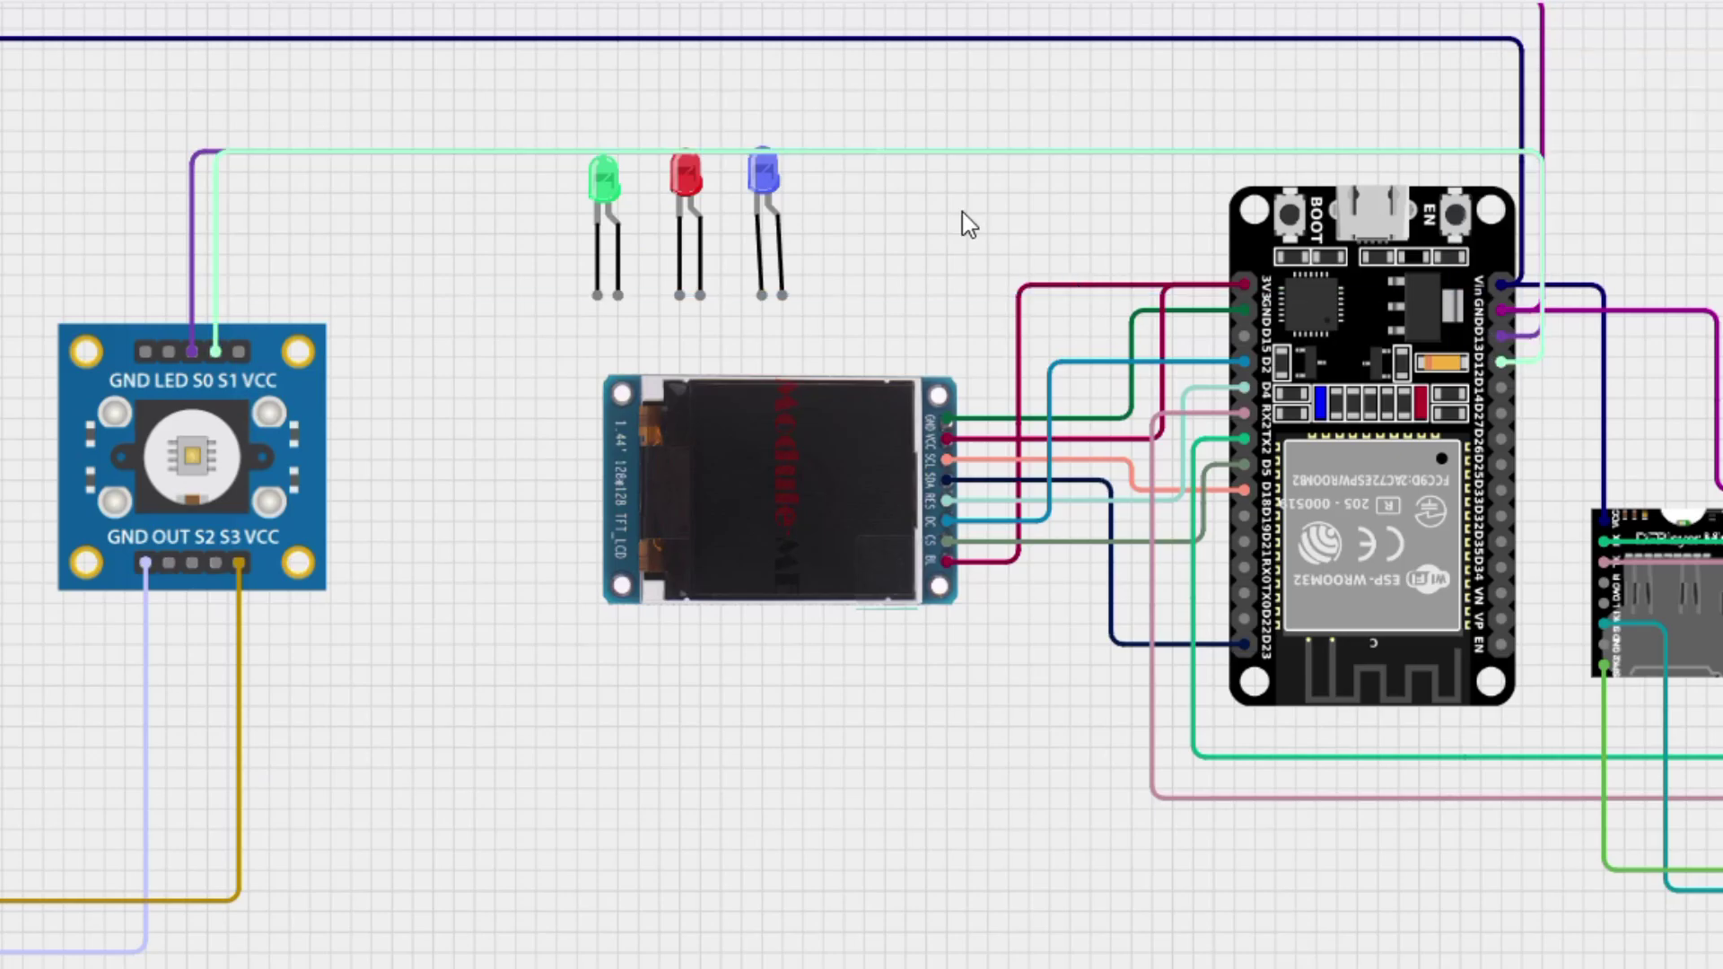
left_click(1541, 233)
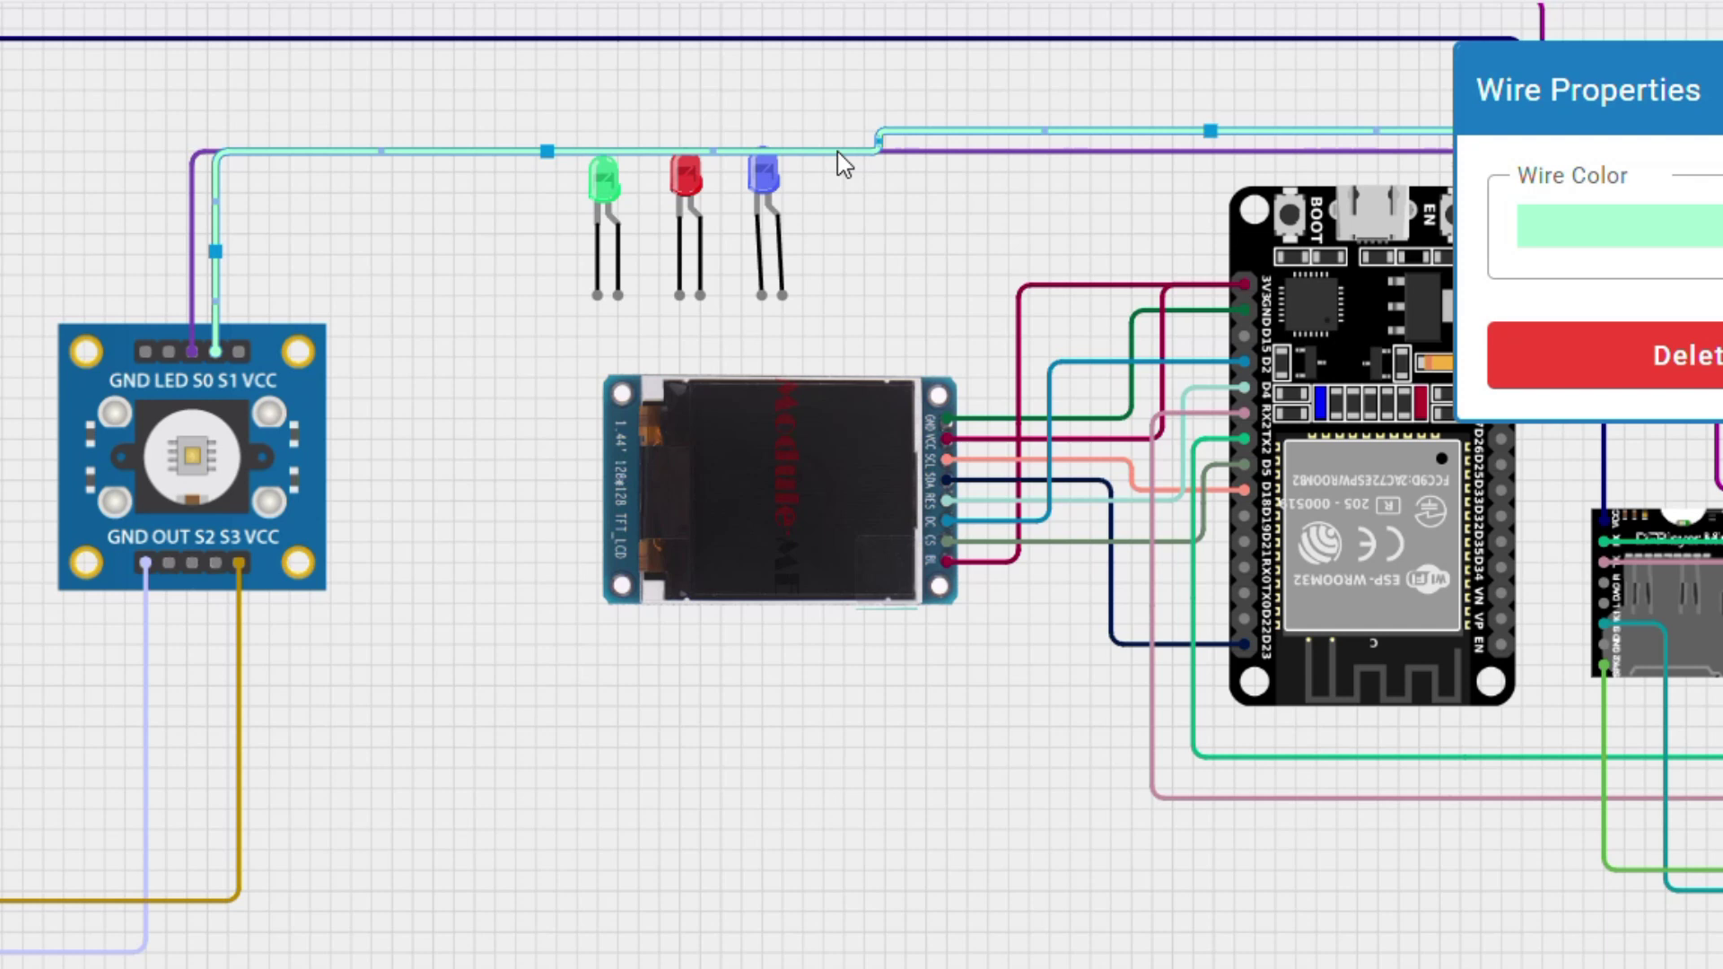
left_click_drag(838, 151, 837, 113)
left_click(1540, 363)
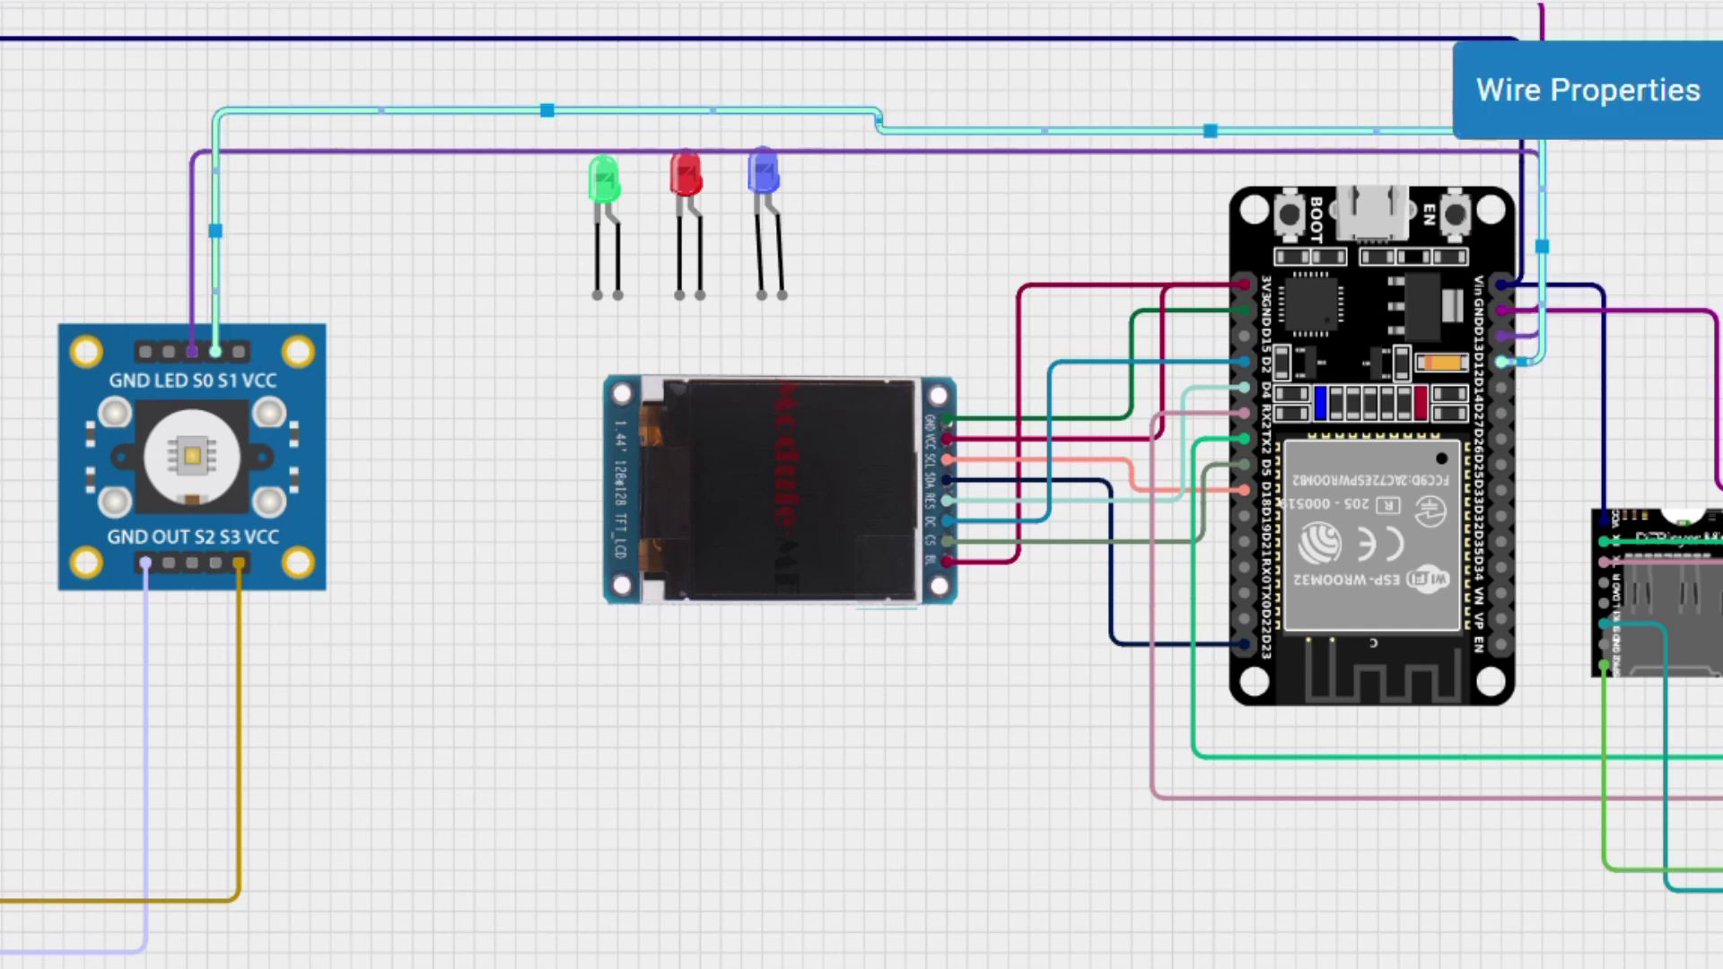
- Wire sensor pins S2 (to D14) and S3 to the ESP32 along low routes
left_click(266, 299)
left_click(193, 563)
left_click(1503, 391)
left_click_drag(866, 727, 866, 845)
left_click(216, 563)
left_click(1502, 411)
left_click_drag(877, 728, 873, 825)
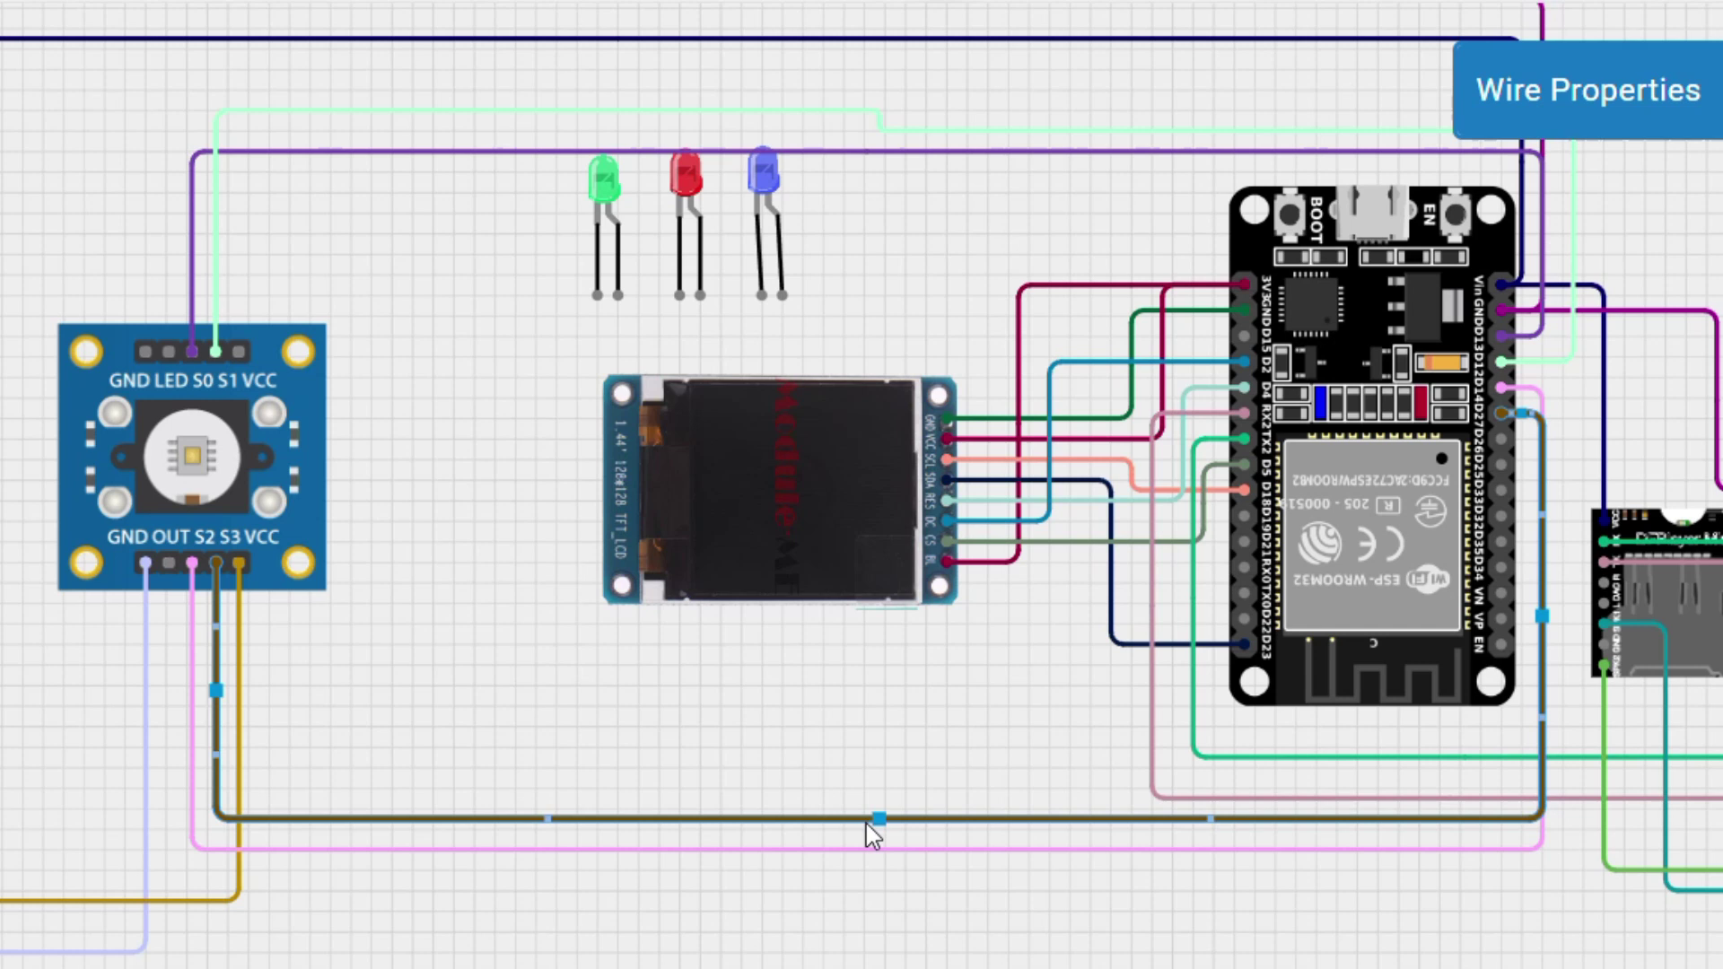
key("Escape")
- Connect the sensor's OUT pin to the ESP32 and tidy its wire route
left_click(1503, 439)
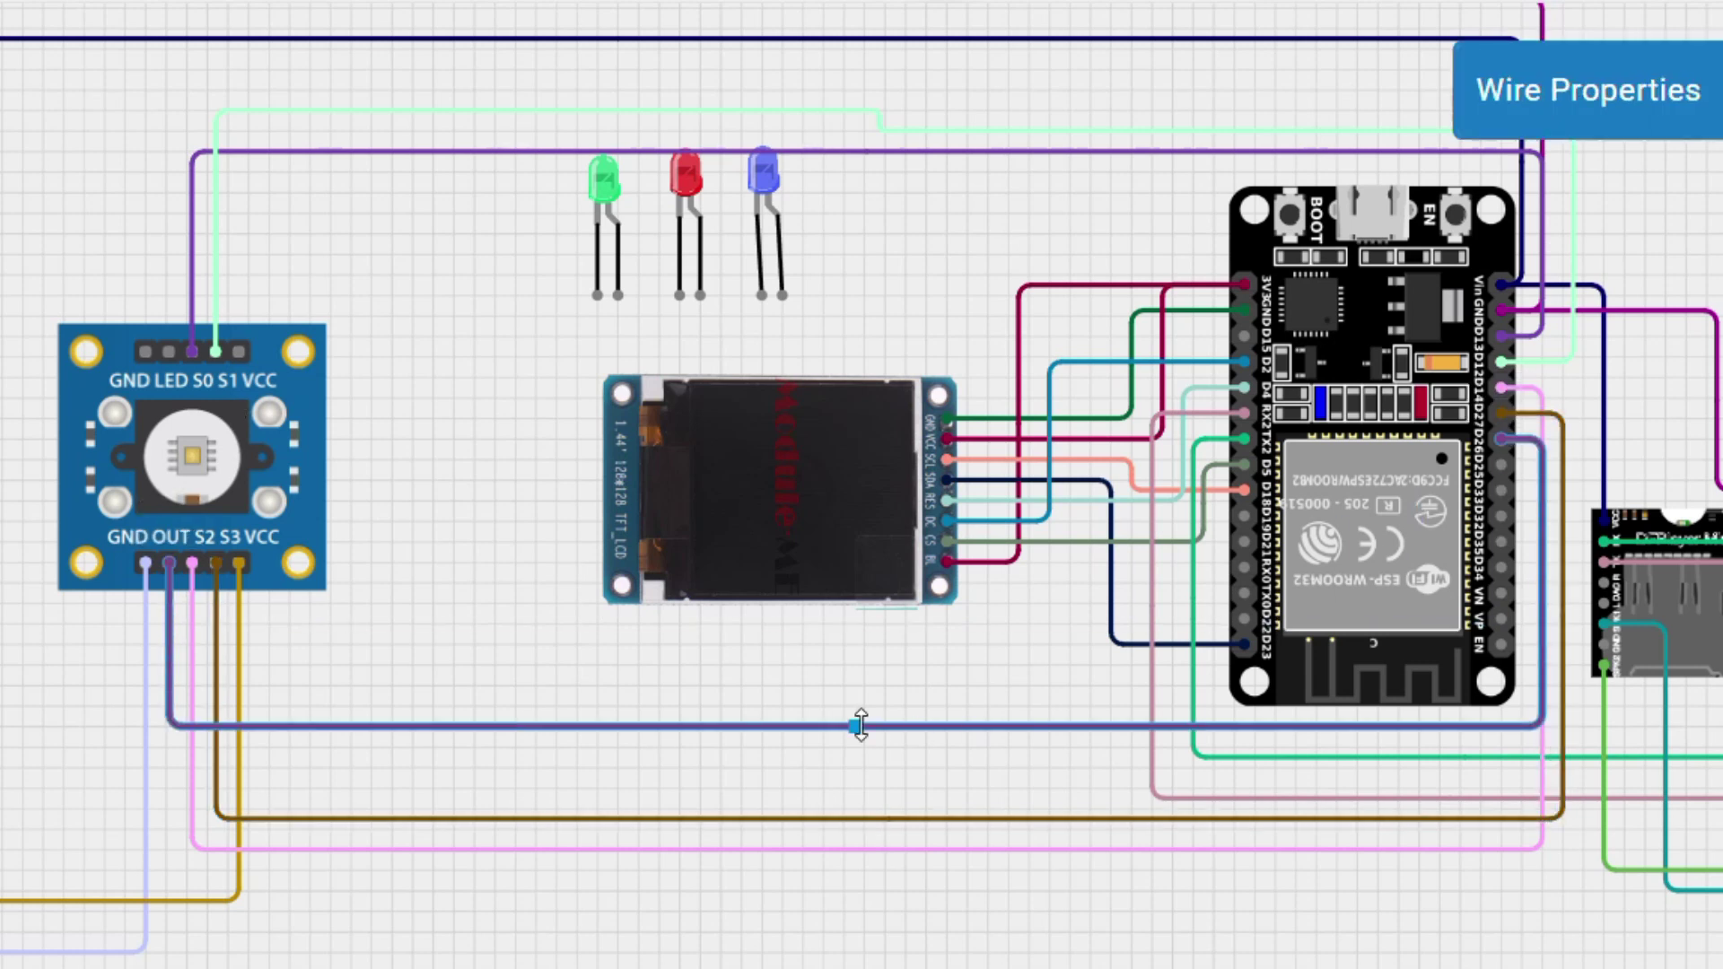
left_click_drag(862, 723, 862, 775)
left_click_drag(1577, 605, 1568, 606)
key("Escape")
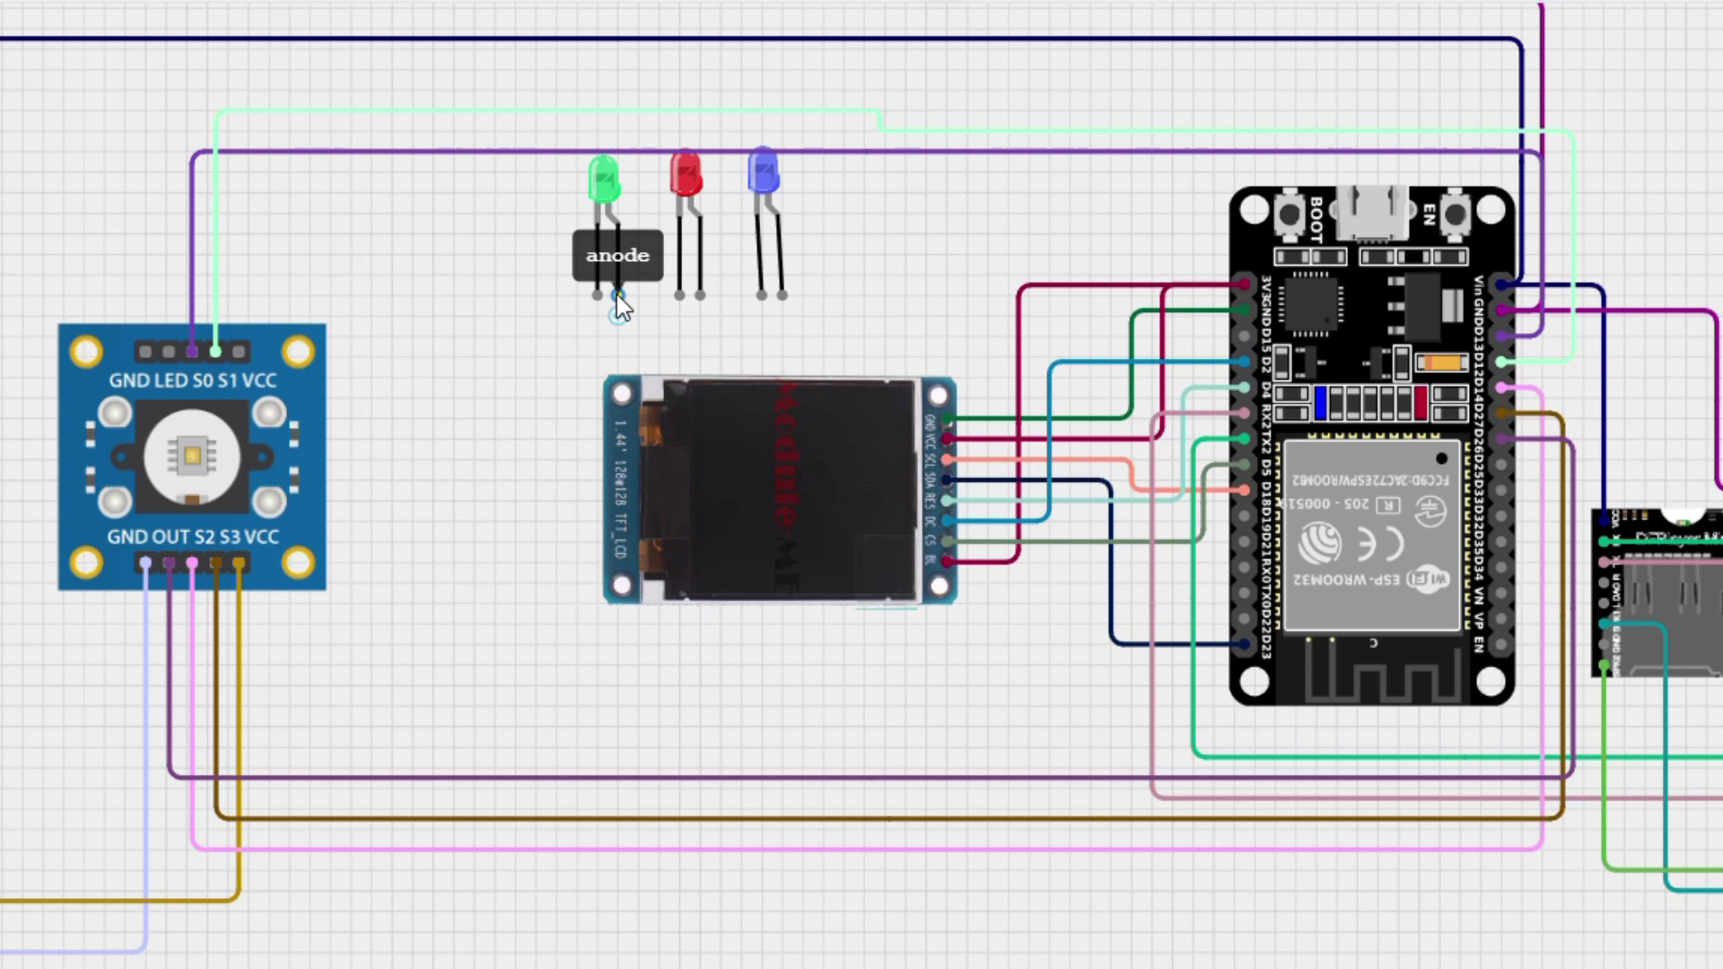
- Finish the green LED wire at the ESP32 and make the blue LED's wire blue
left_click(1500, 489)
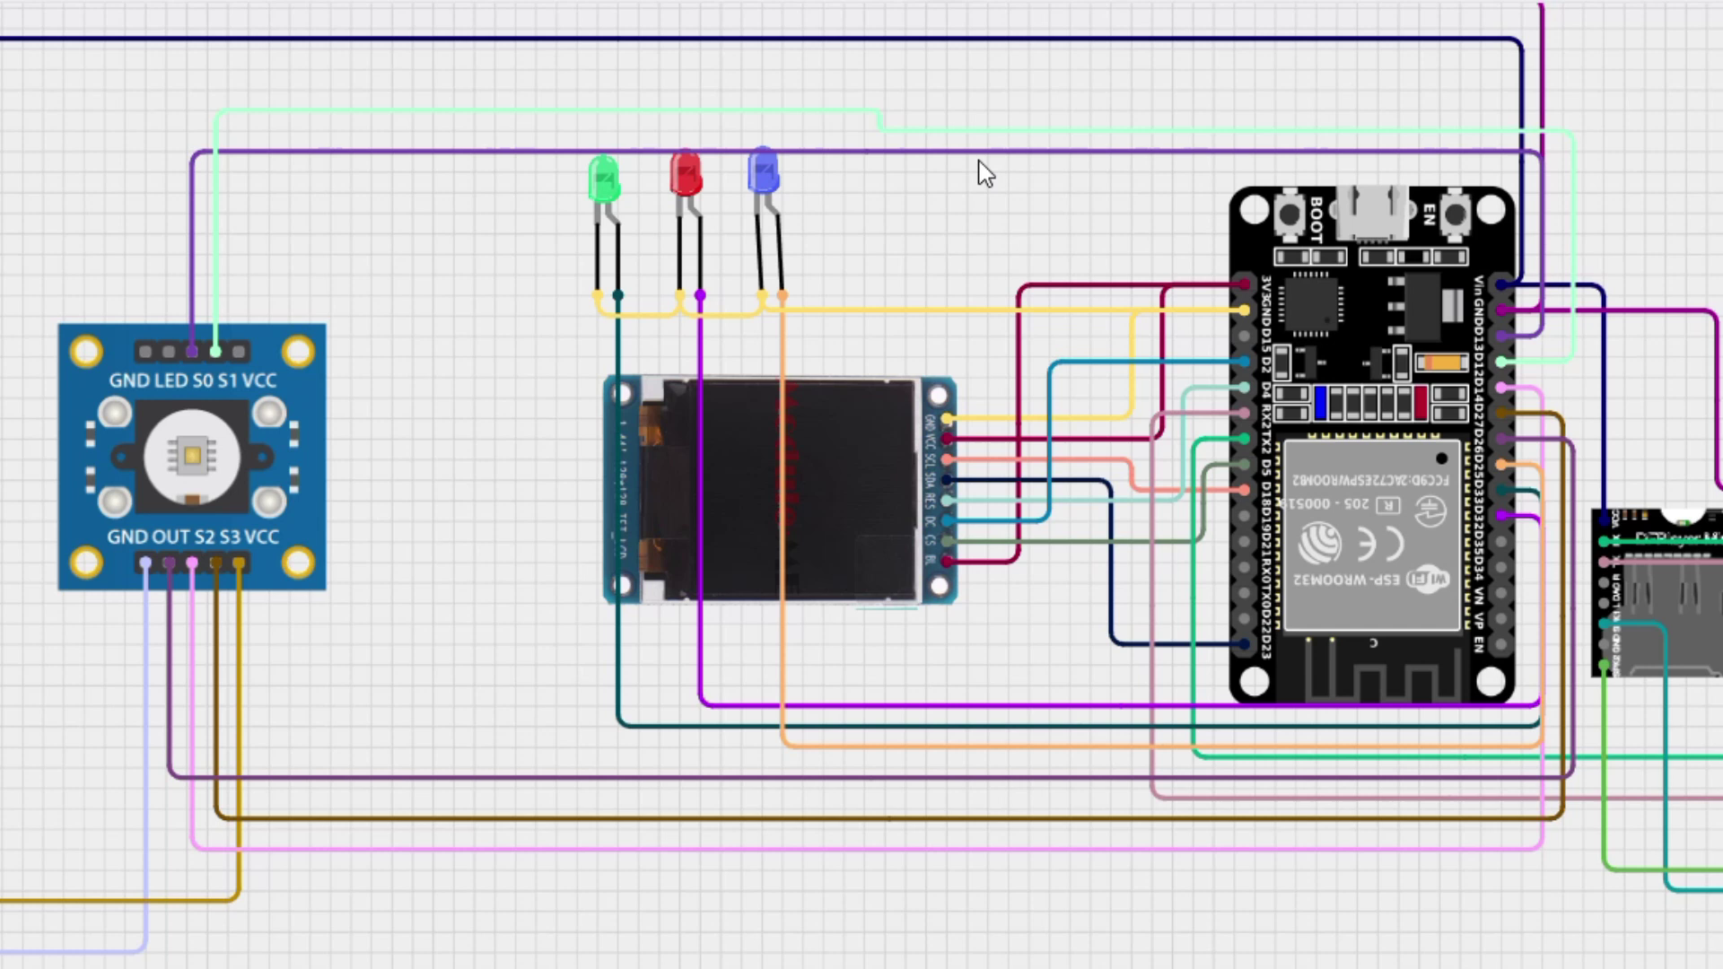
left_click(783, 353)
left_click(1590, 90)
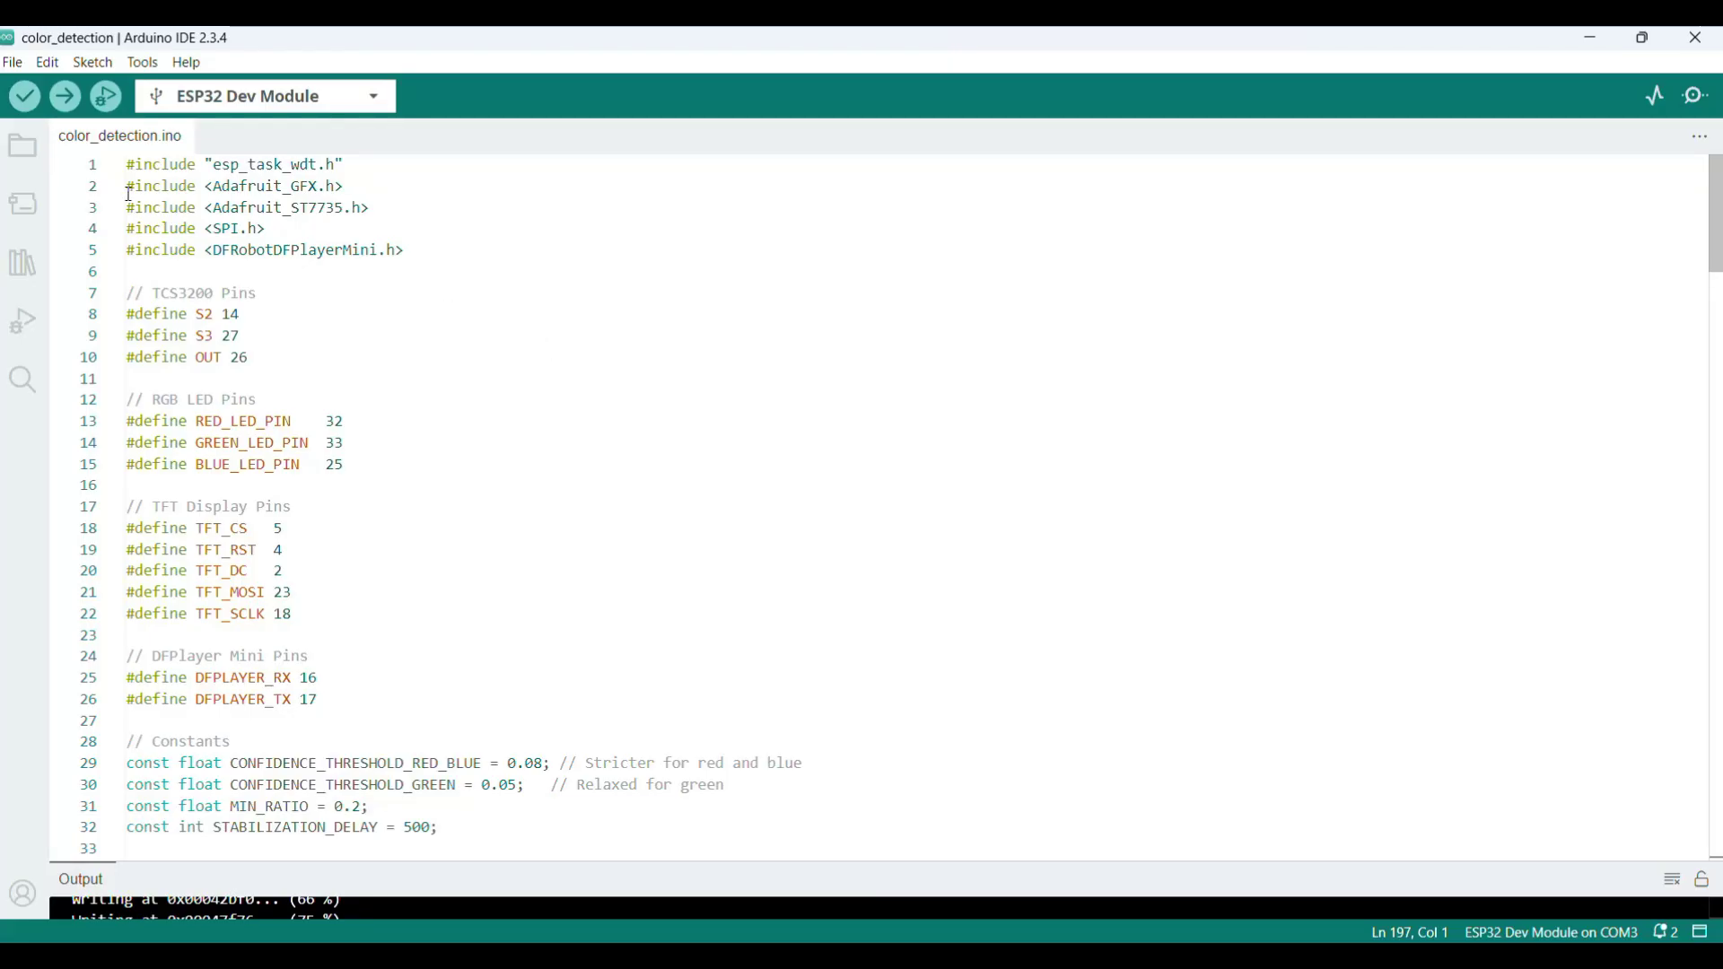
left_click_drag(404, 251, 133, 165)
left_click_drag(252, 357, 127, 292)
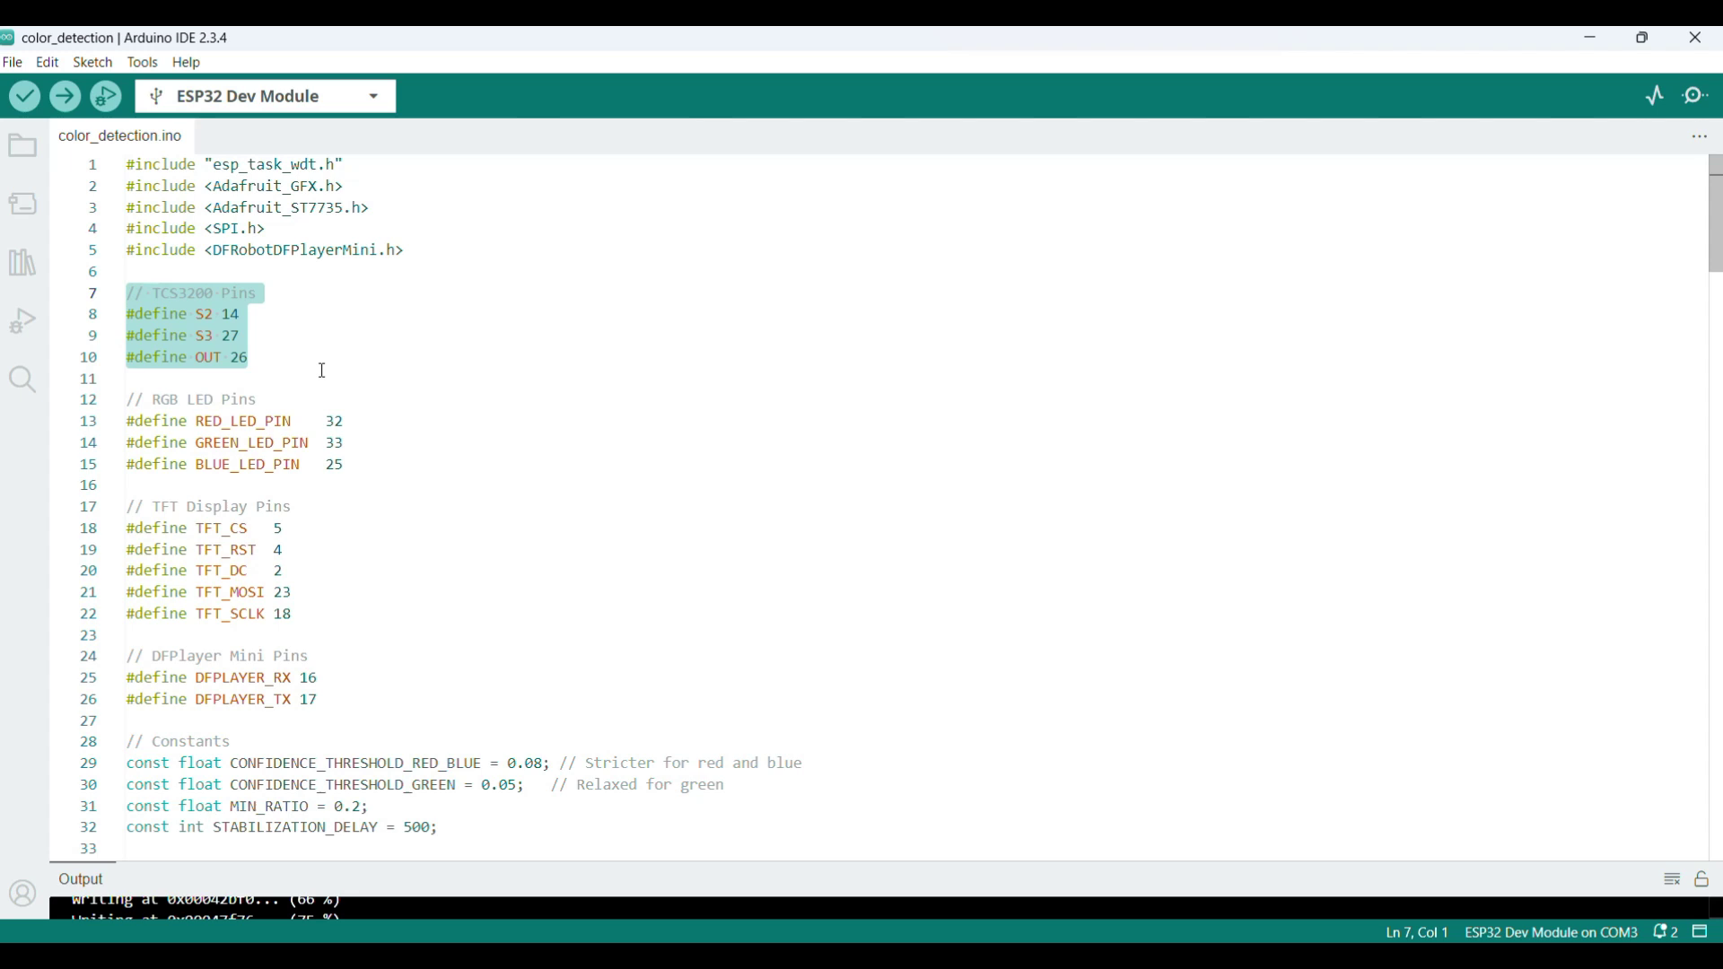
scroll(319, 364, "down", 1)
left_click_drag(344, 399, 126, 334)
scroll(161, 342, "down", 1)
mouse_move(293, 473)
left_mouse_down()
mouse_move(123, 365)
mouse_move(127, 408)
left_mouse_up()
scroll(122, 377, "down", 1)
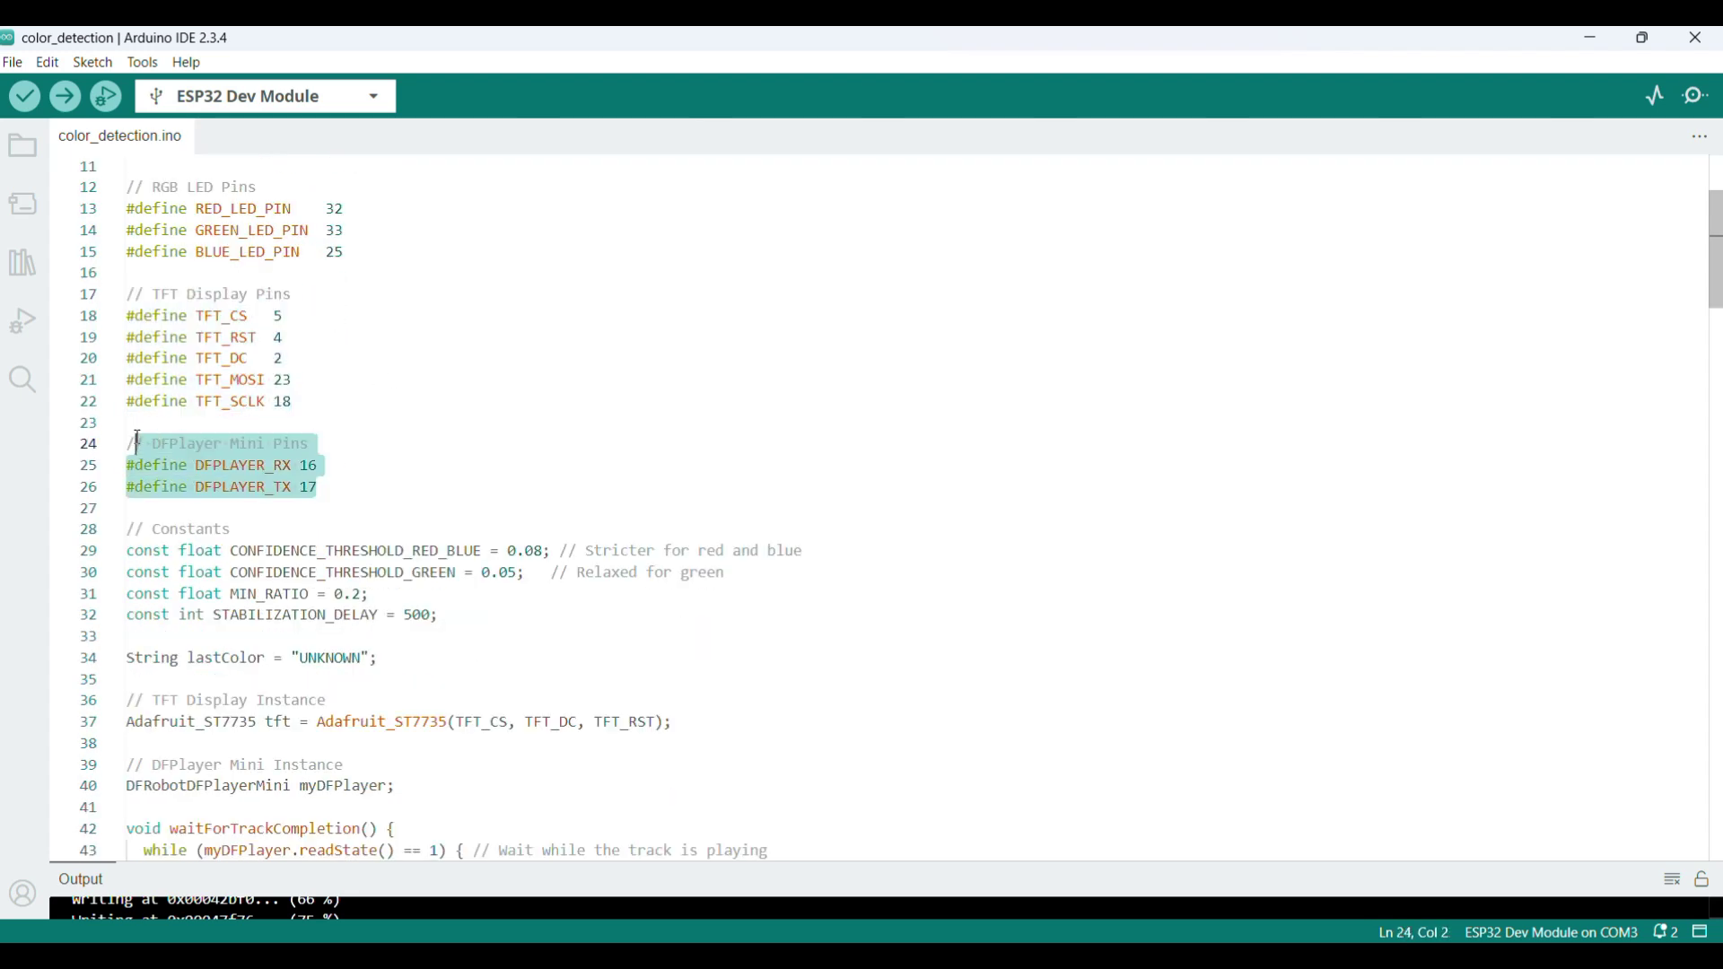
scroll(135, 417, "down", 1)
left_click_drag(438, 471, 127, 386)
scroll(347, 435, "down", 1)
scroll(289, 431, "down", 1)
scroll(668, 436, "down", 3)
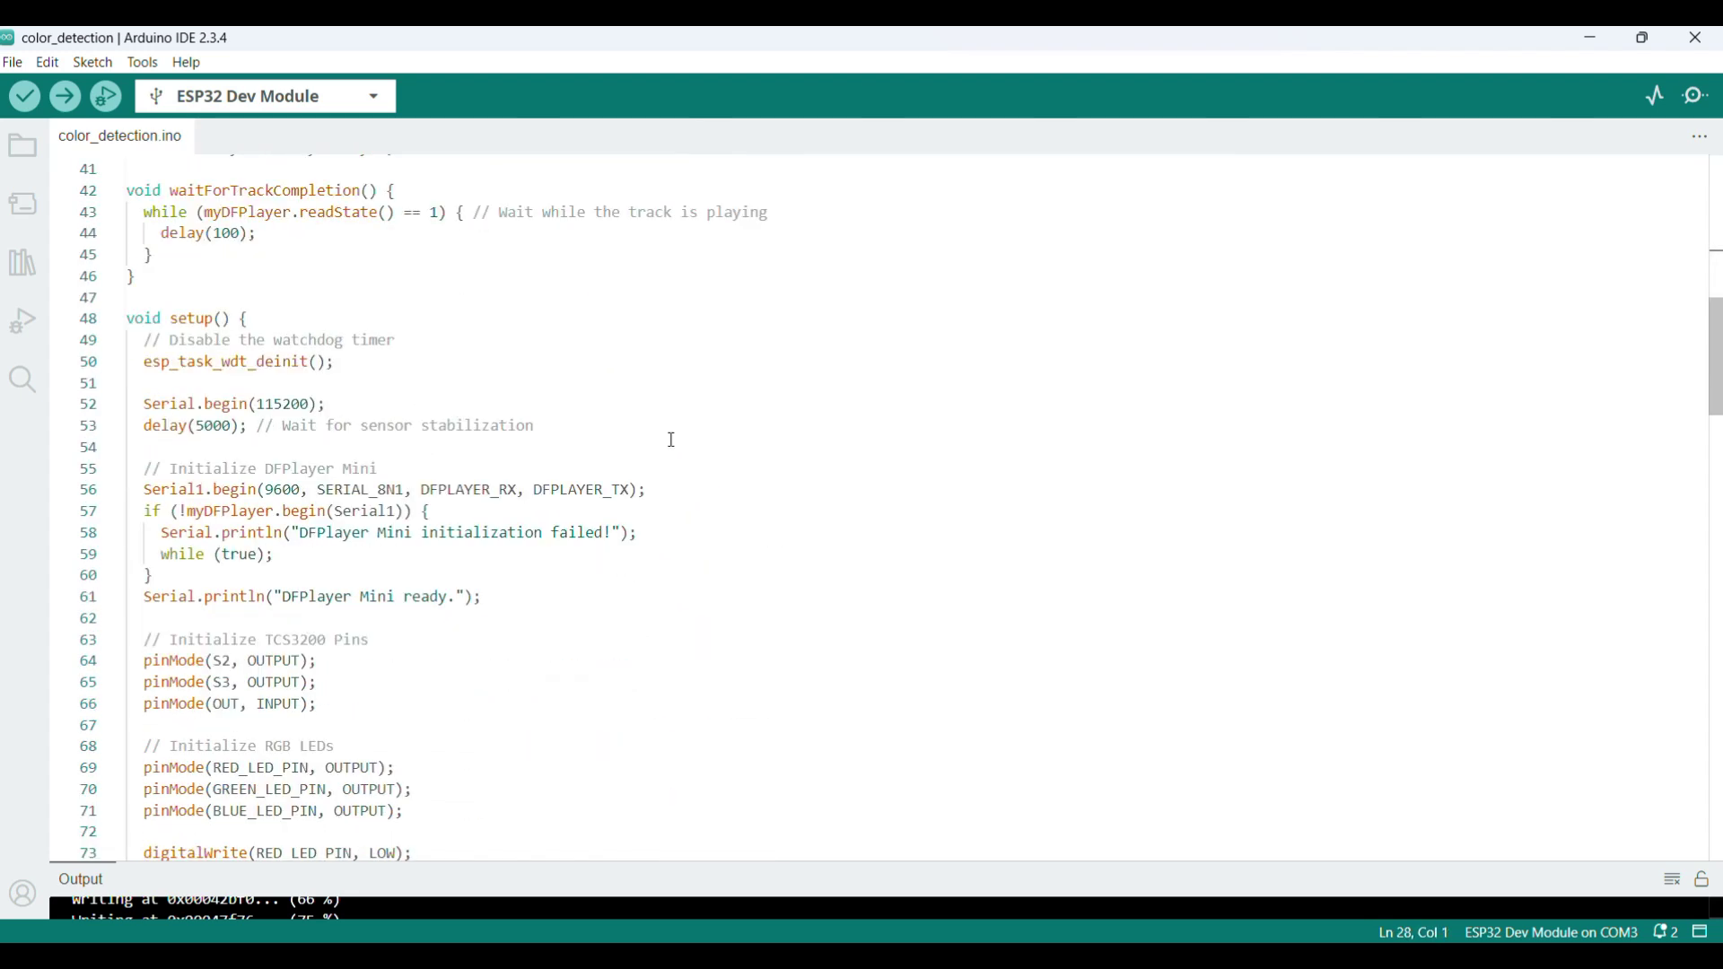
scroll(669, 435, "down", 5)
scroll(670, 435, "down", 3)
scroll(668, 438, "down", 2)
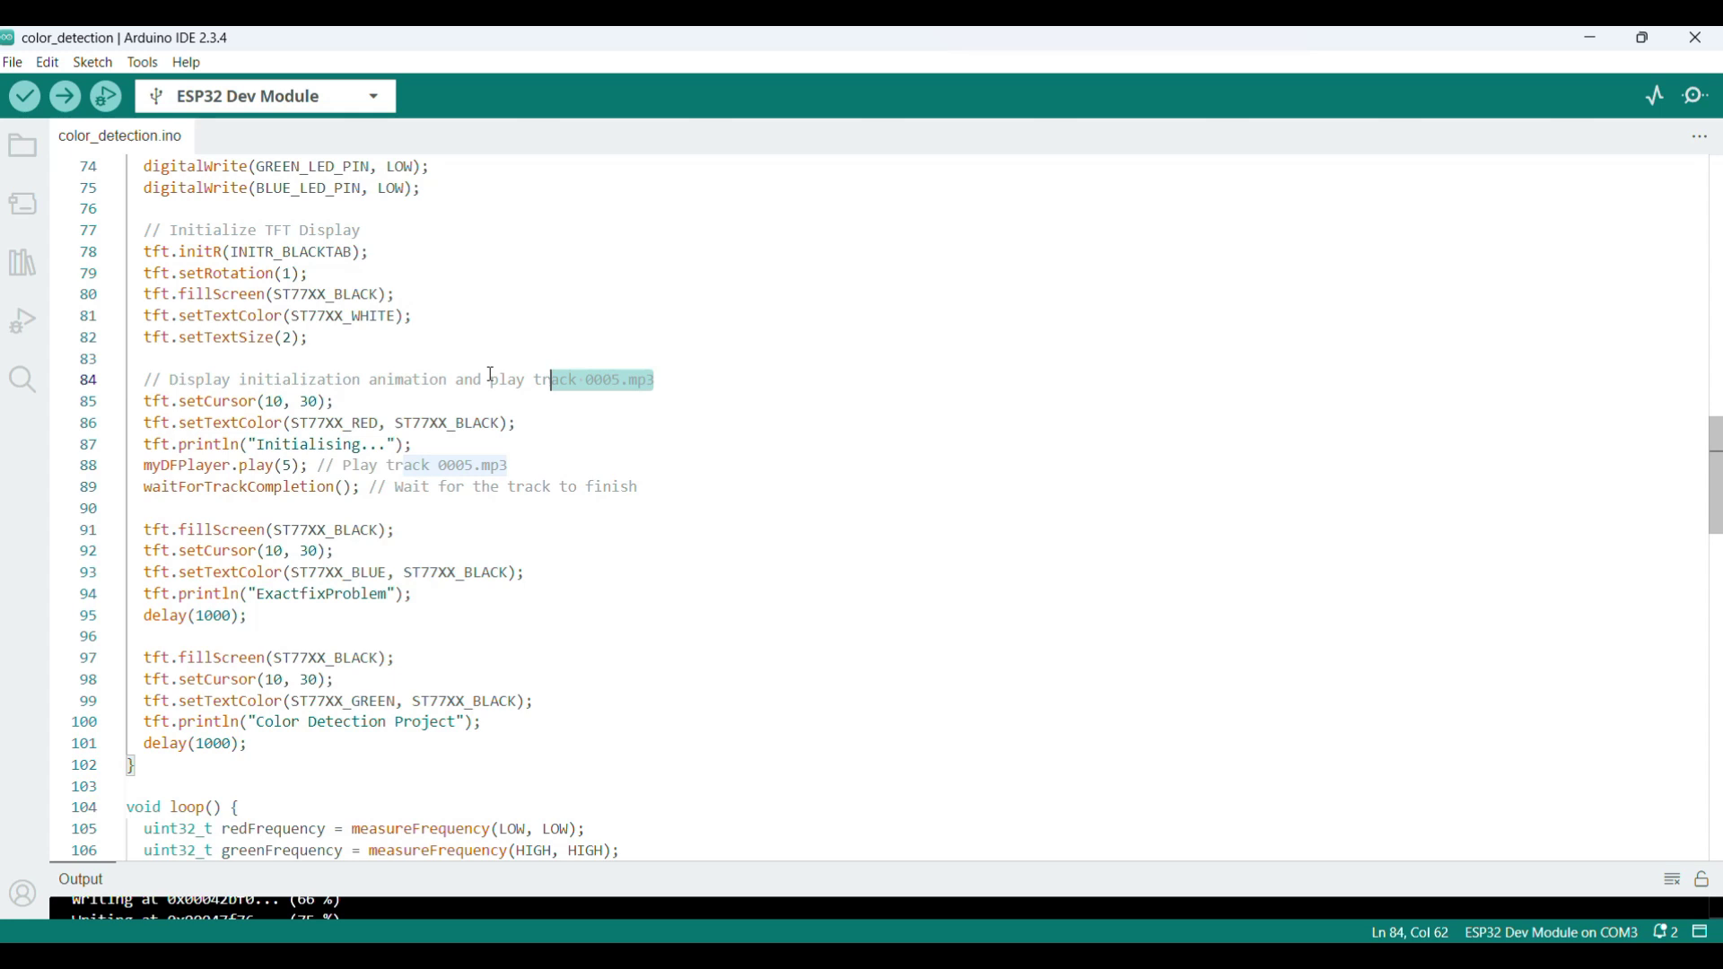
left_click_drag(488, 376, 135, 308)
scroll(404, 404, "down", 1)
left_click_drag(369, 346, 666, 346)
scroll(640, 388, "down", 2)
scroll(640, 387, "down", 1)
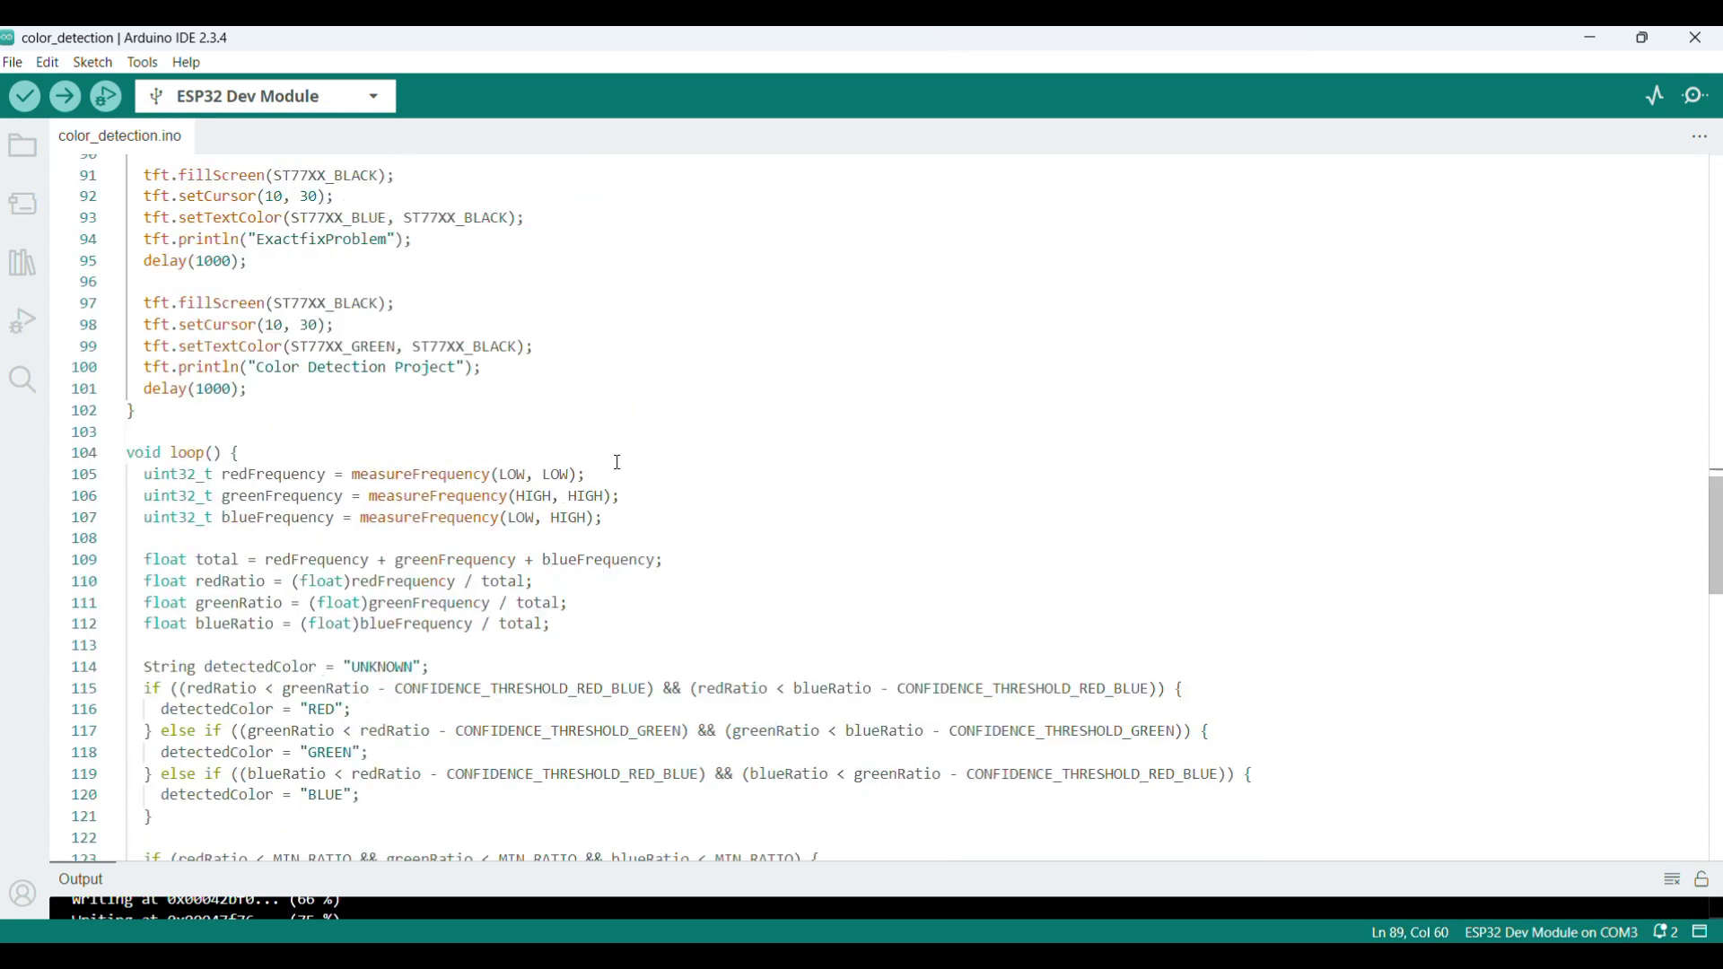
scroll(618, 463, "down", 2)
scroll(617, 461, "down", 3)
scroll(616, 462, "down", 3)
scroll(618, 462, "down", 4)
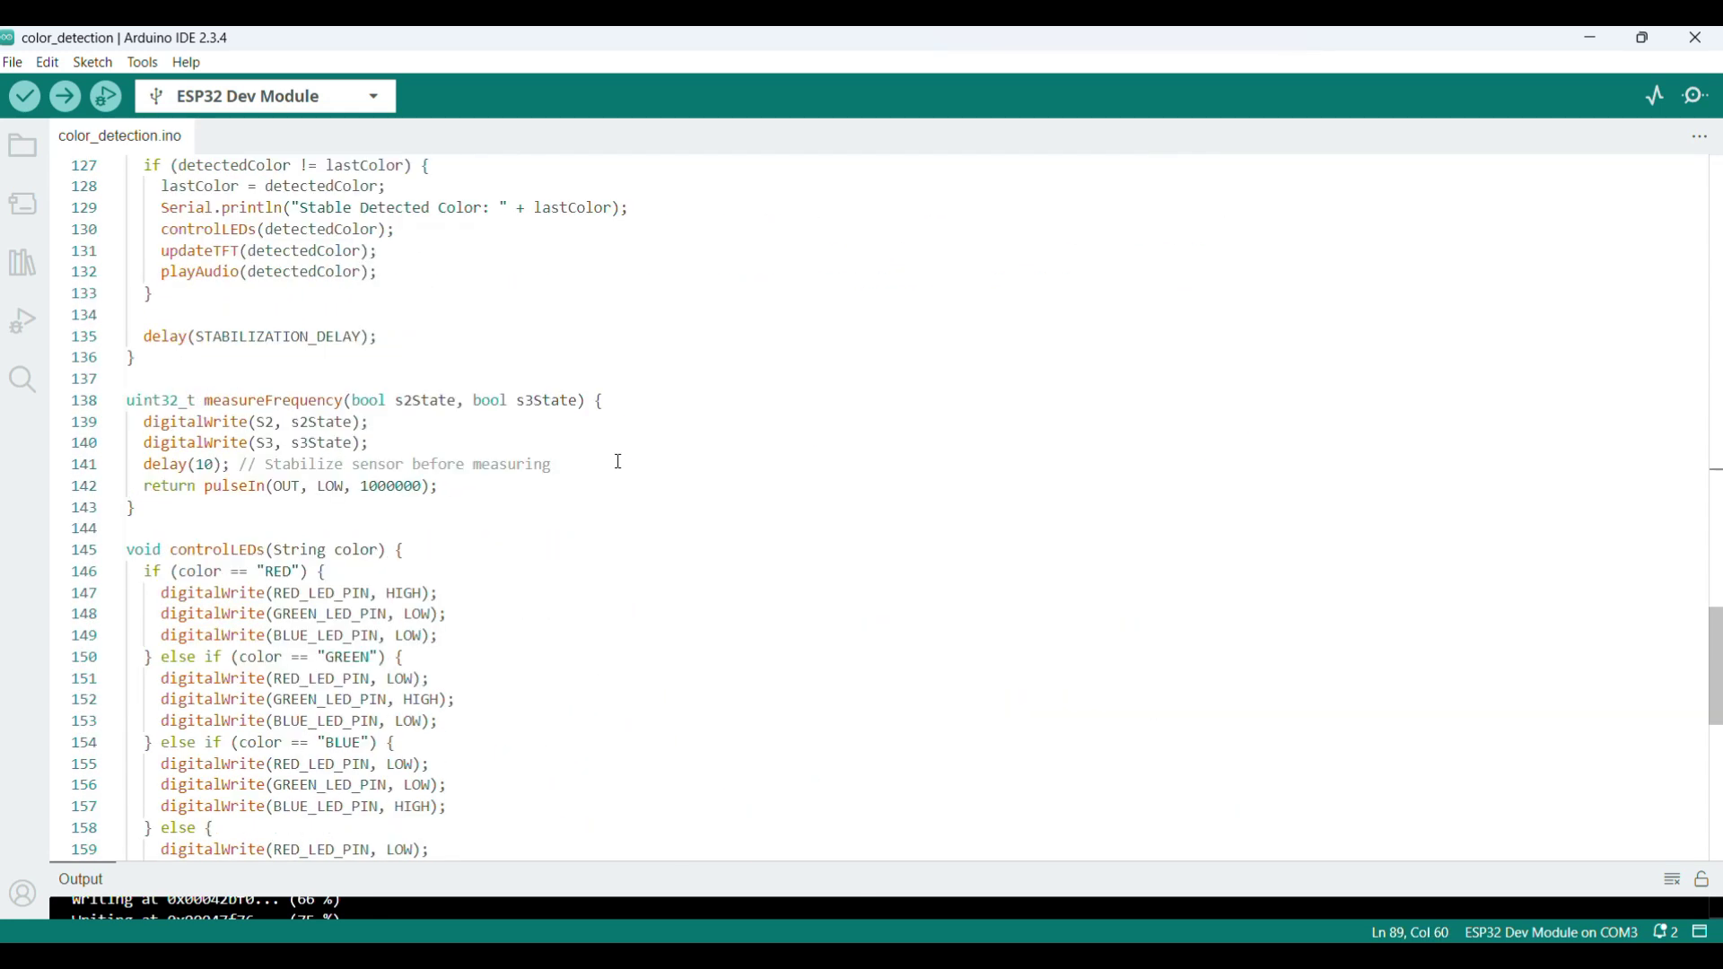
scroll(617, 462, "down", 2)
scroll(628, 504, "down", 2)
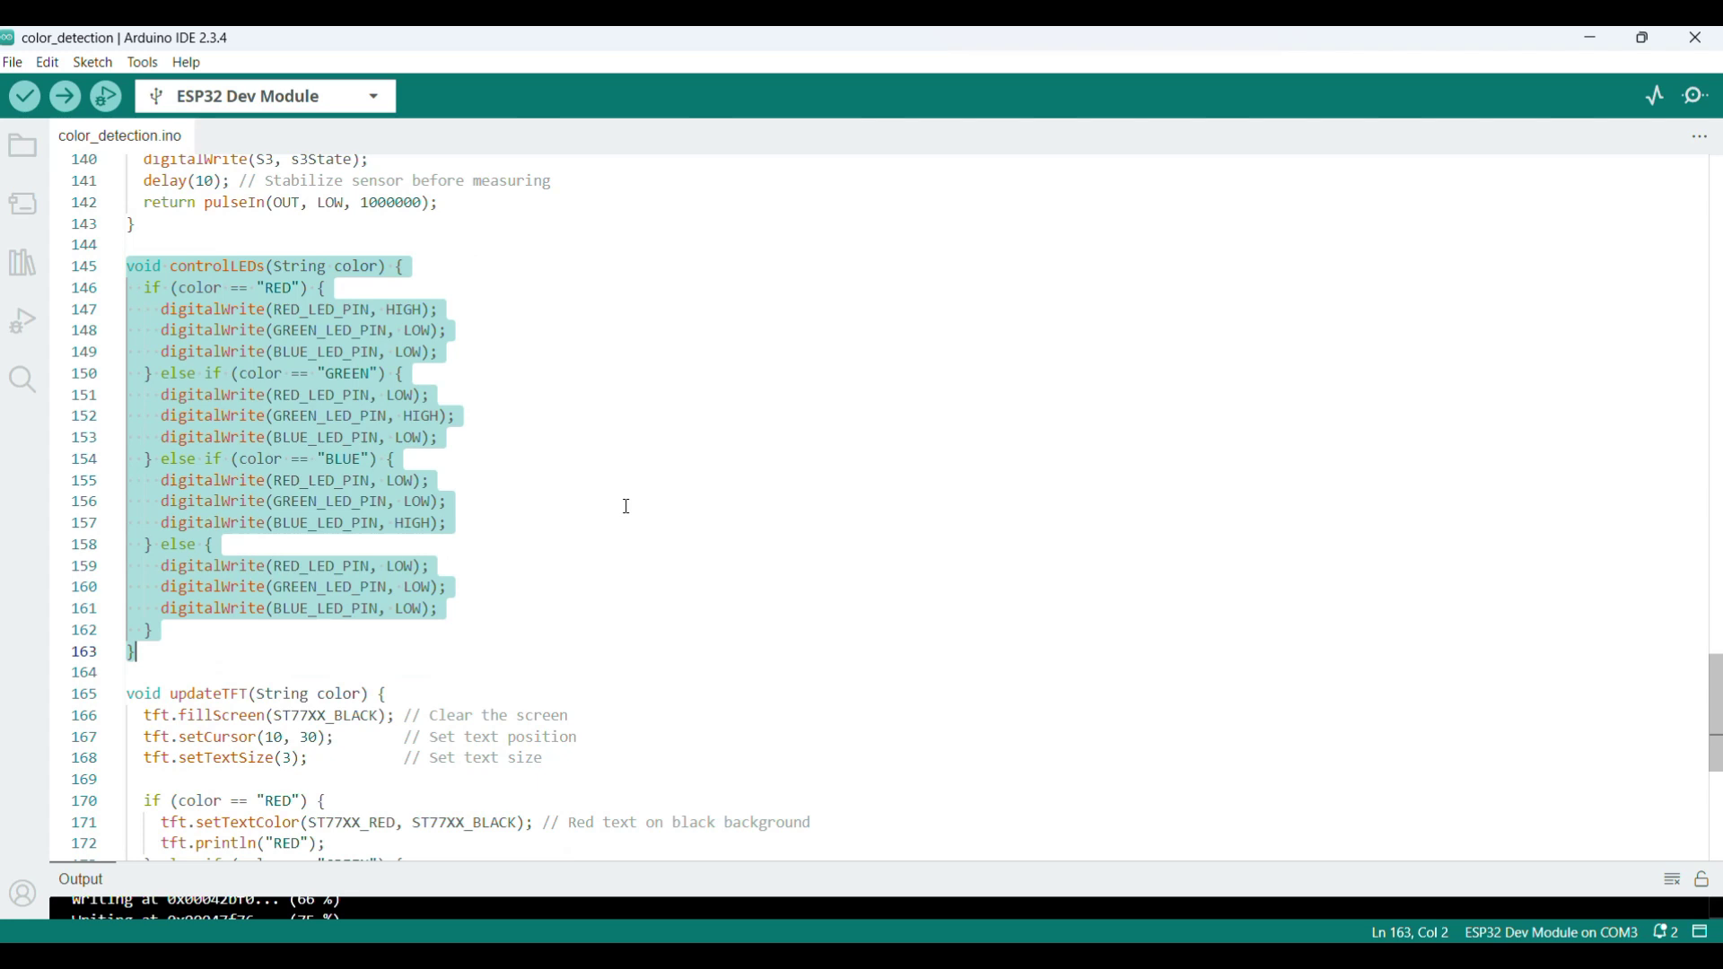
scroll(632, 458, "down", 1)
scroll(631, 457, "down", 4)
left_click_drag(127, 340, 219, 490)
left_click(781, 383)
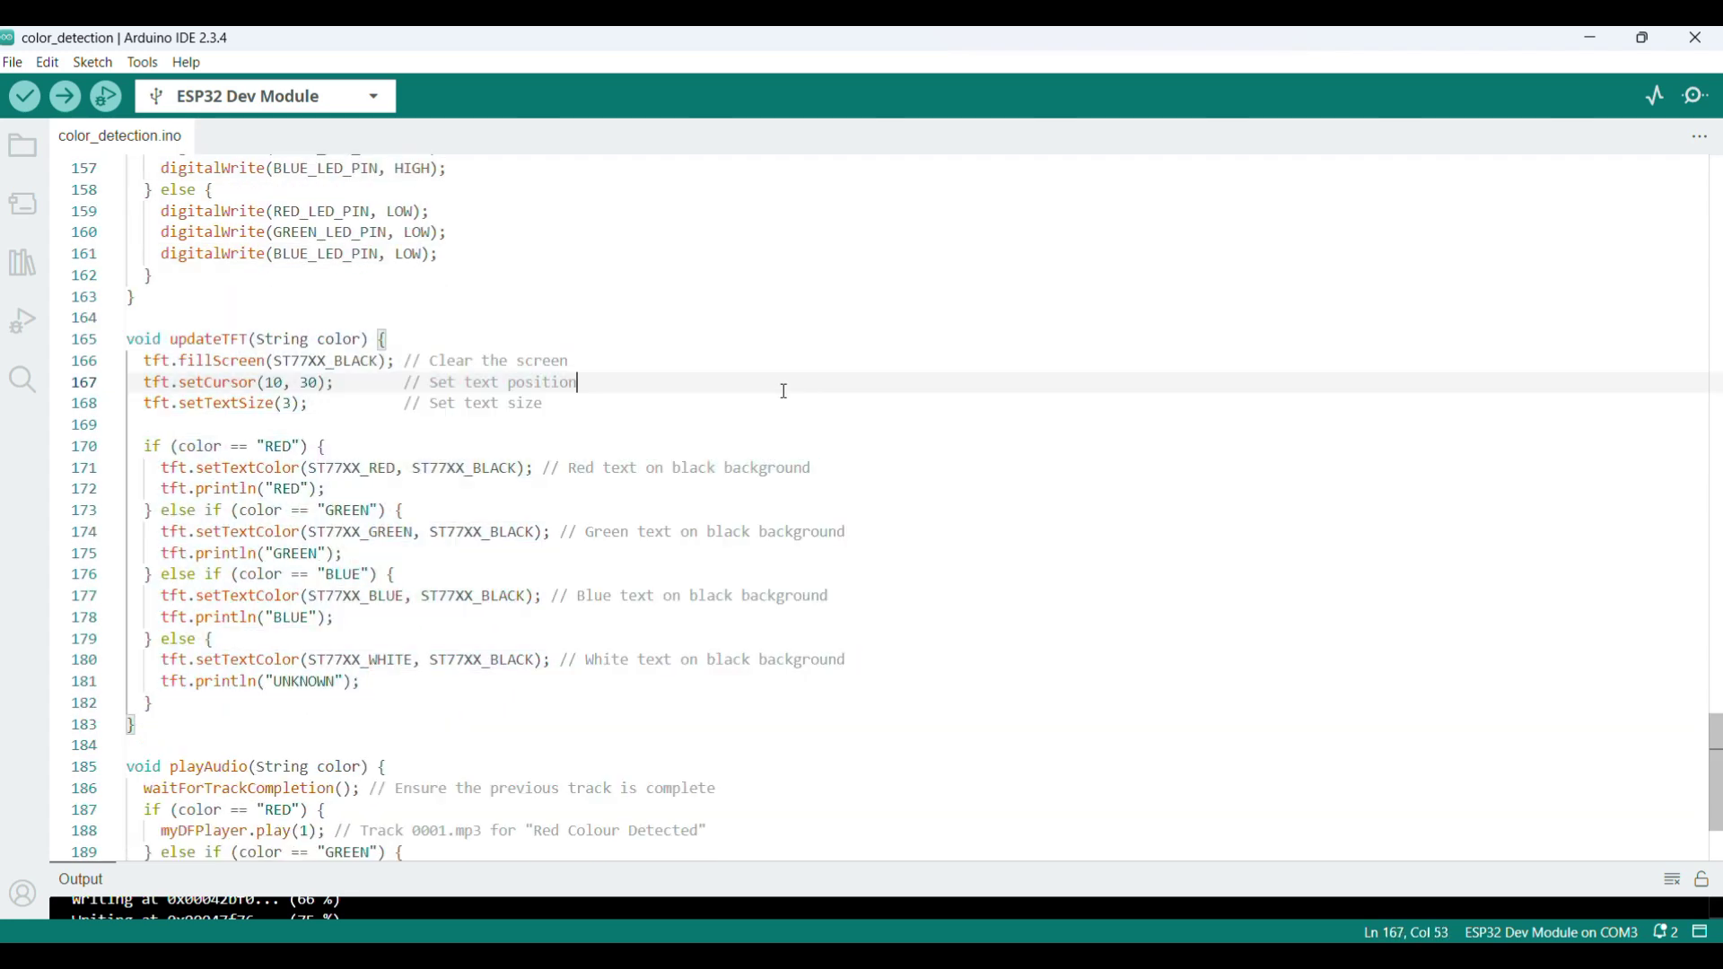
scroll(238, 551, "down", 2)
left_click_drag(126, 593, 154, 808)
left_click(136, 549)
left_click_drag(205, 592, 201, 839)
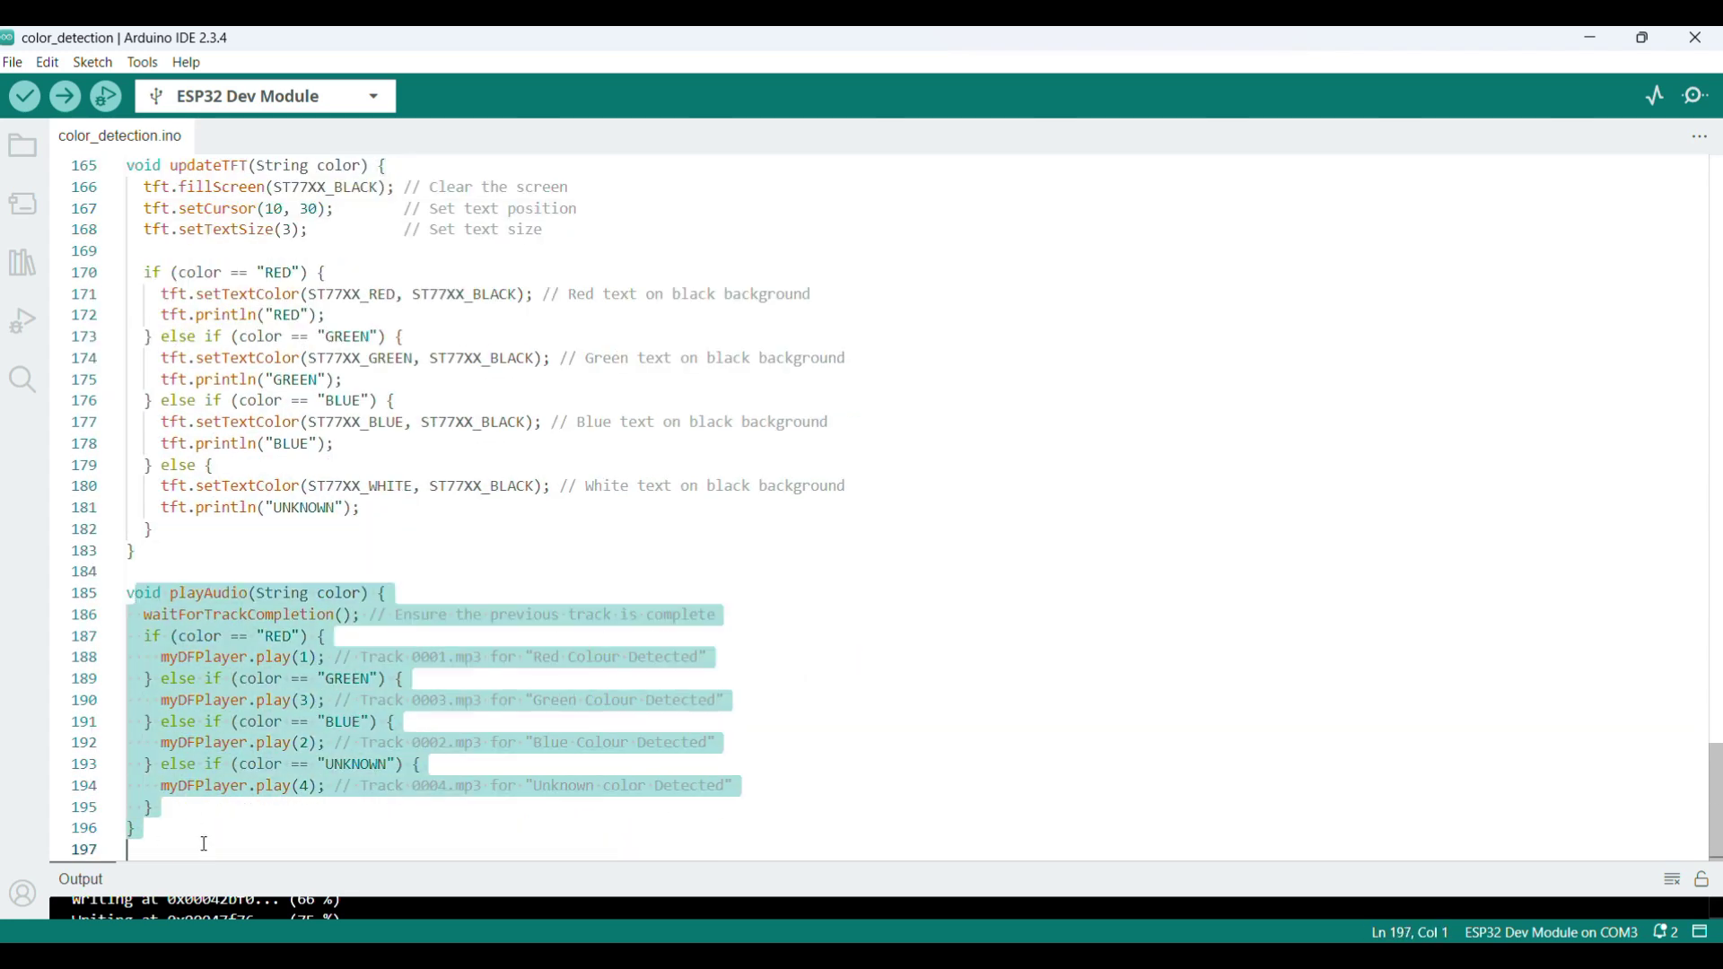
left_click(290, 636)
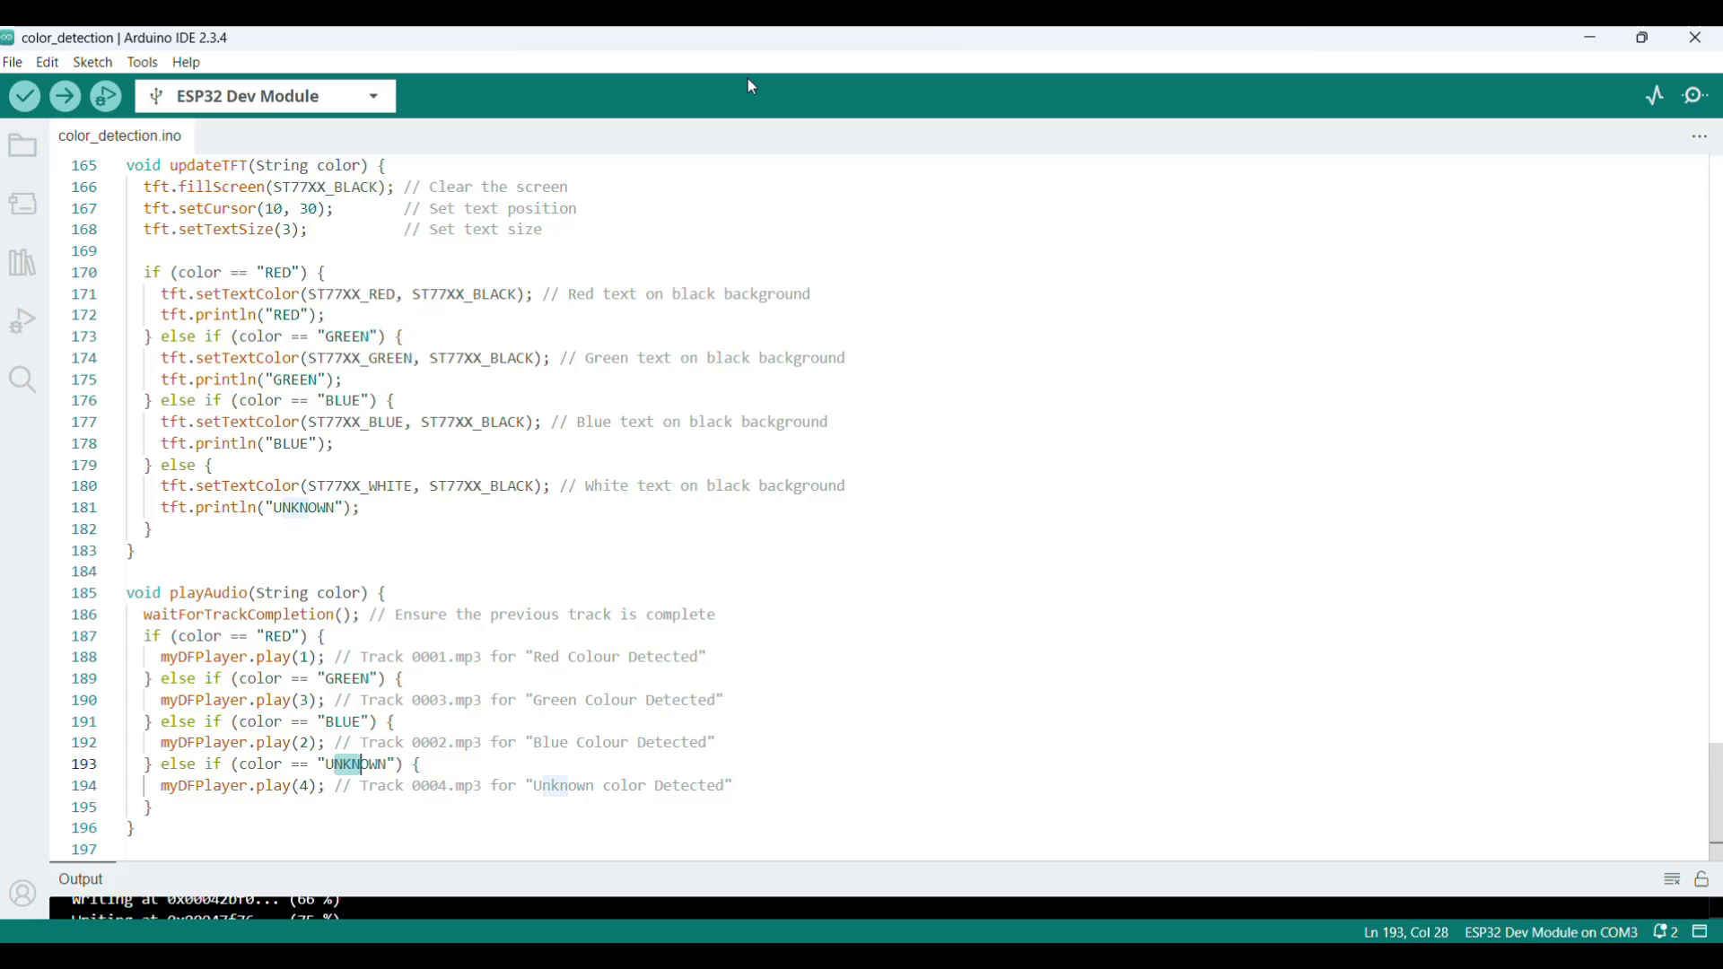